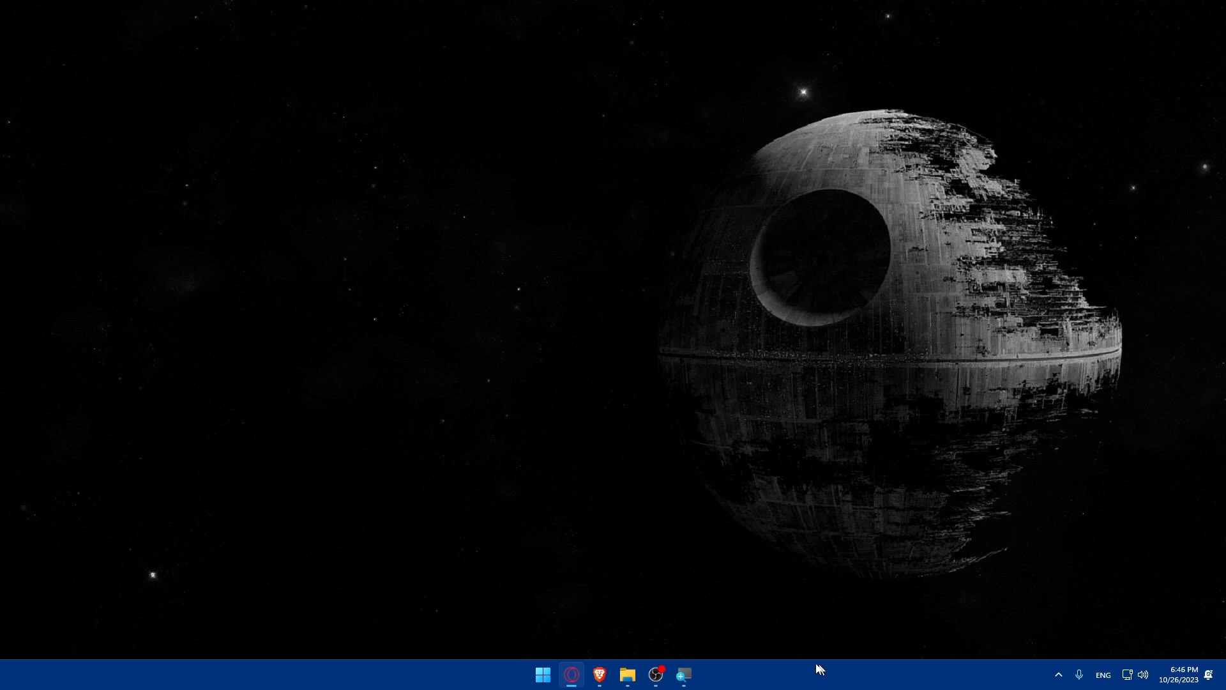
Launch Brave from the taskbar and go to zapier.com.
left_click(600, 667)
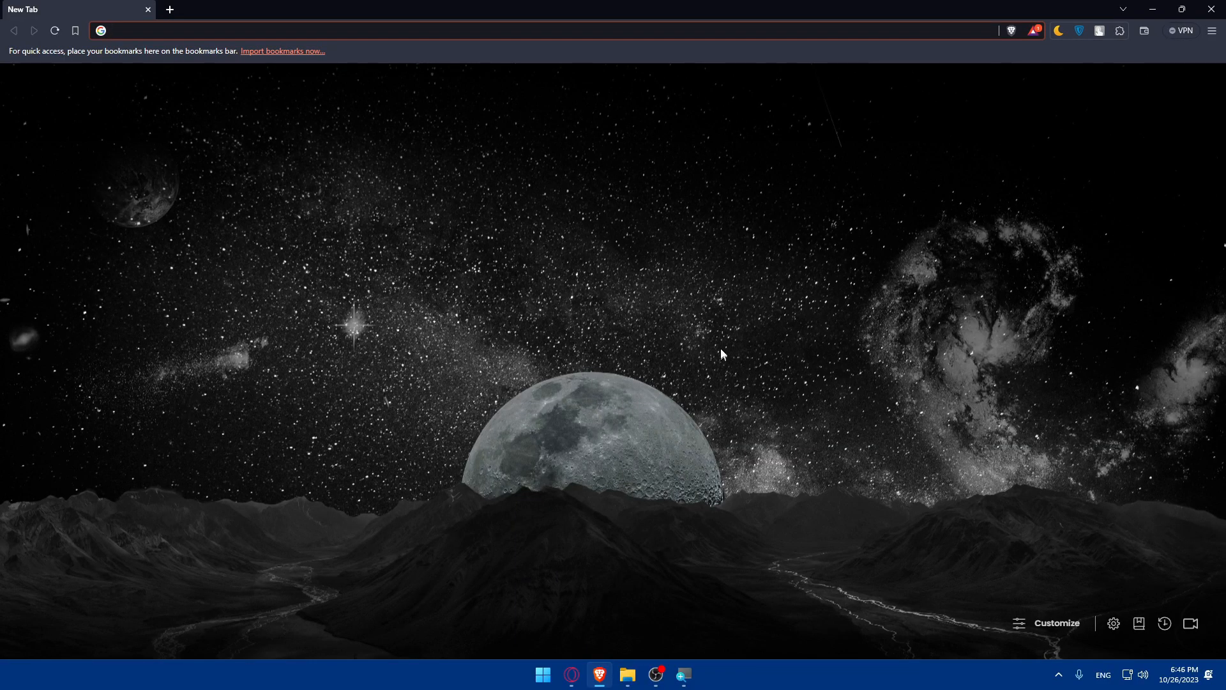
left_click(340, 30)
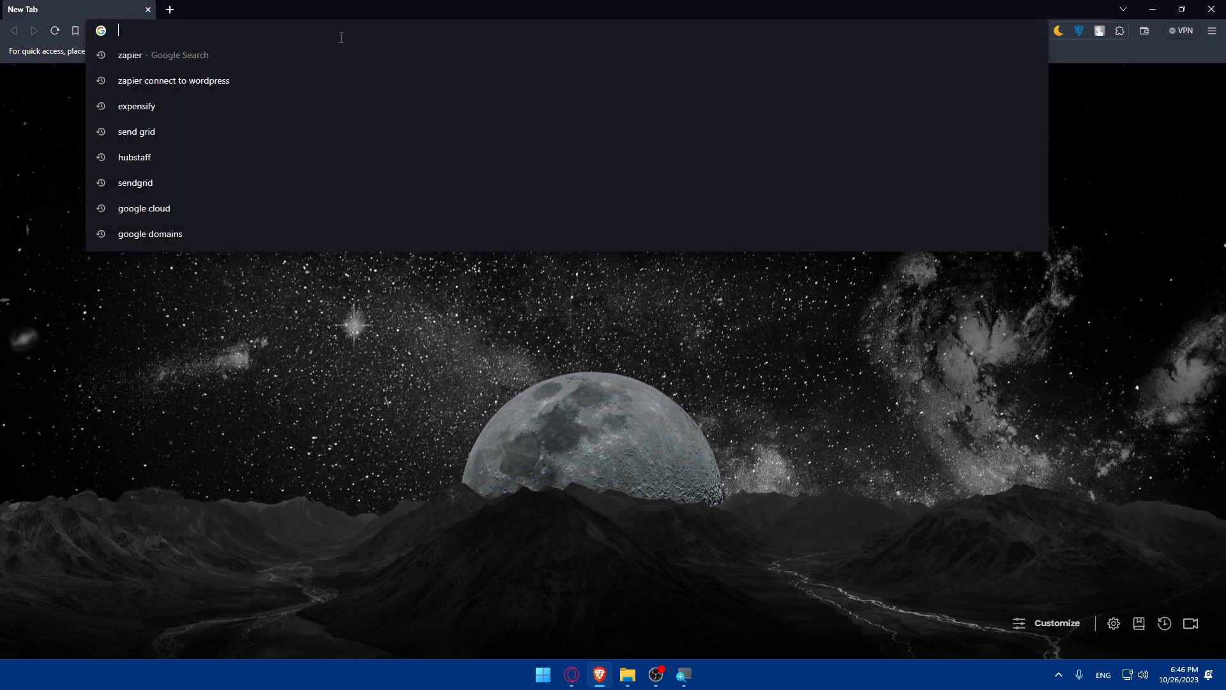
type("zapier.com")
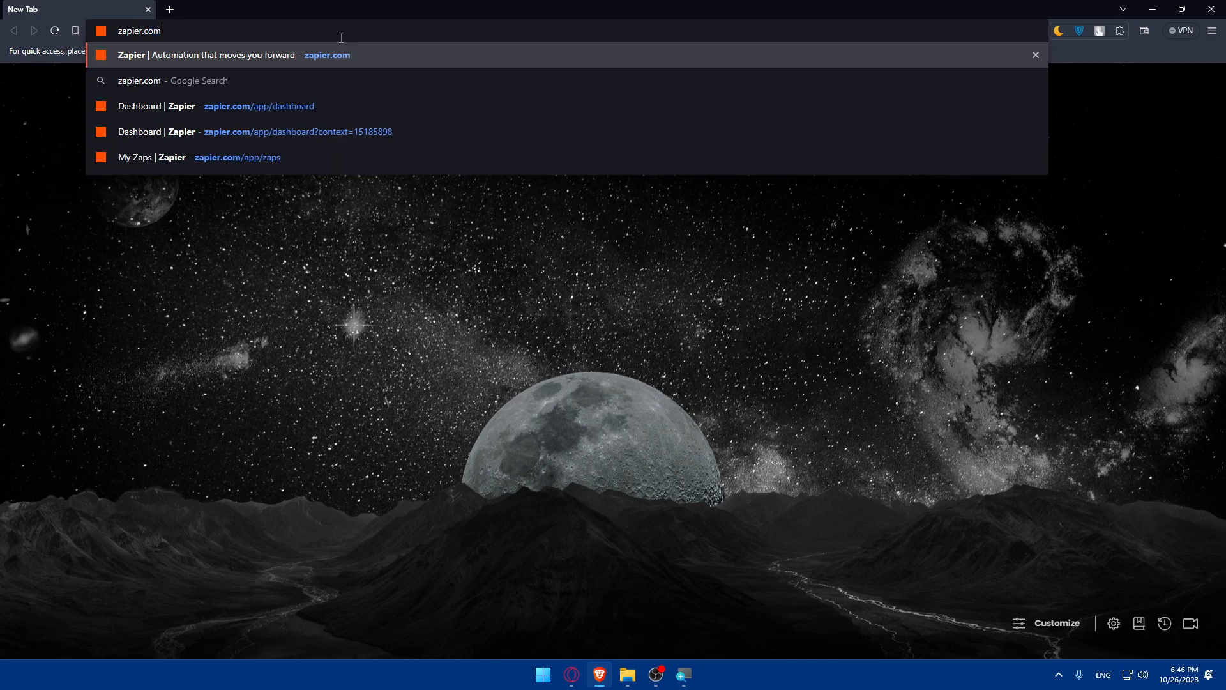
key("Return")
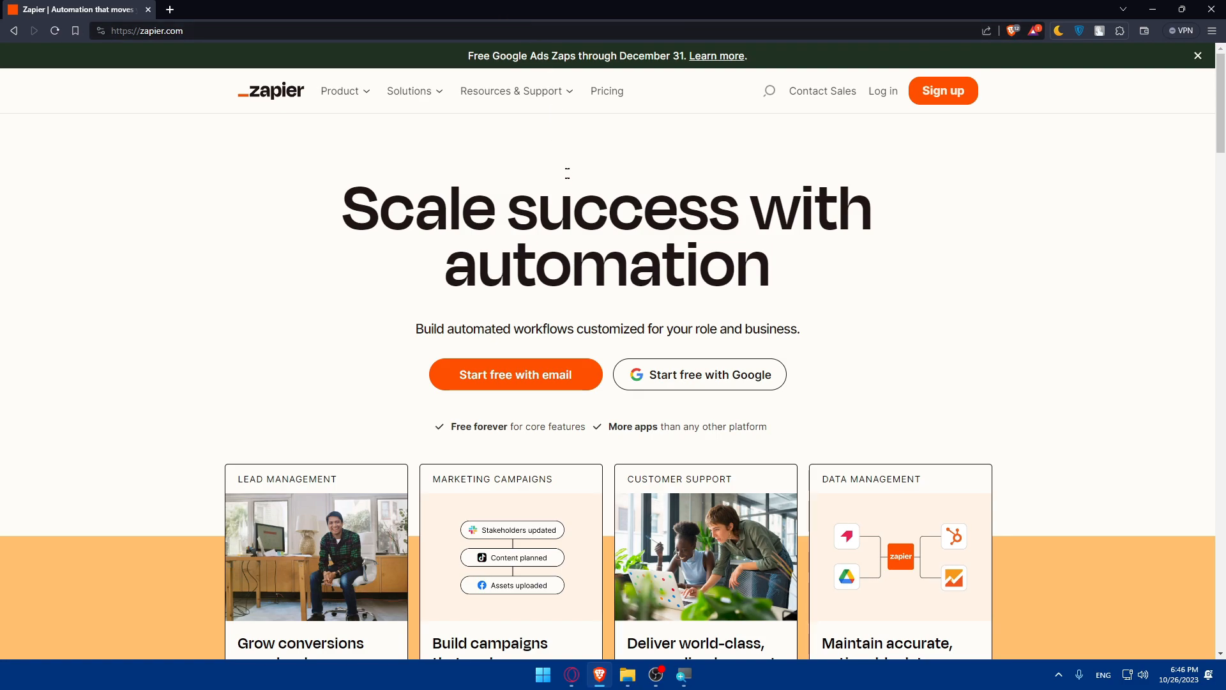
scroll(567, 175, "down", 5)
scroll(577, 274, "up", 5)
scroll(548, 205, "down", 5)
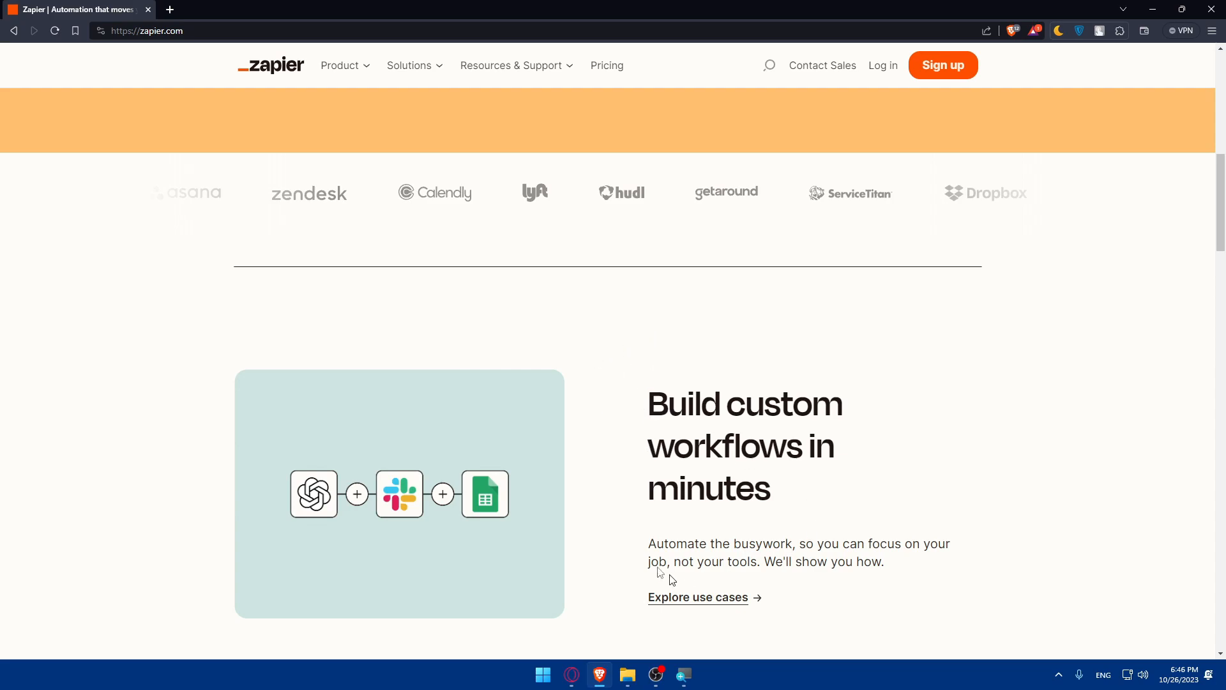
scroll(560, 346, "down", 5)
scroll(560, 346, "down", 15)
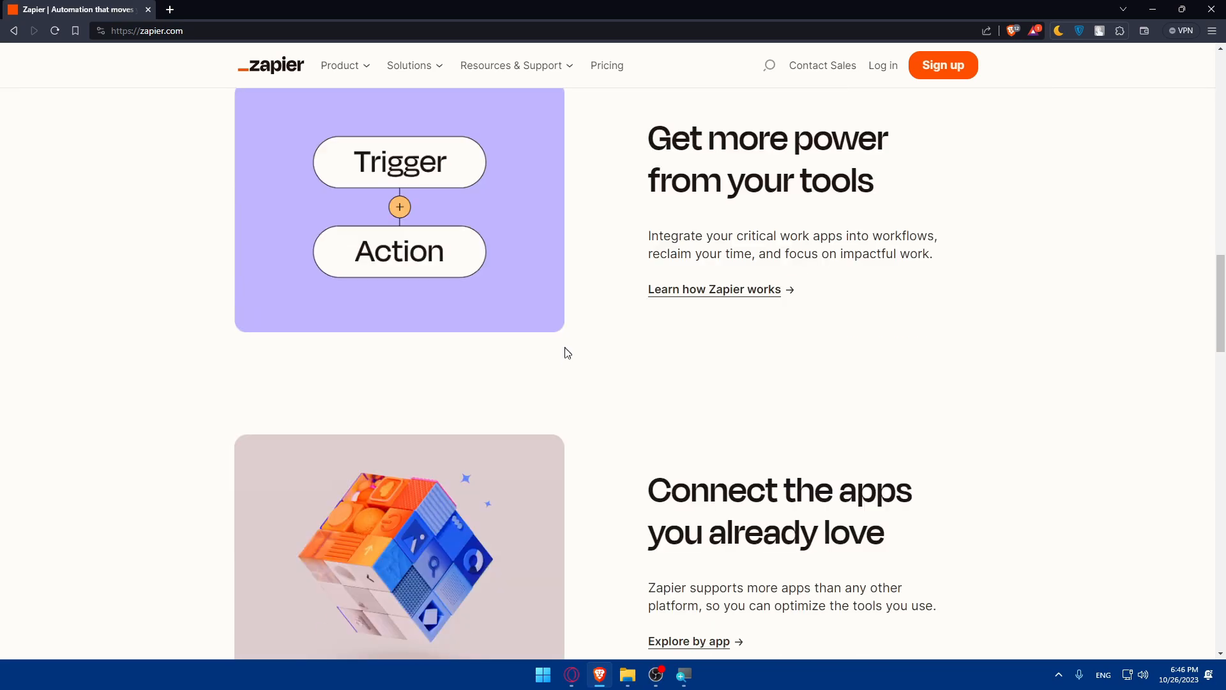
scroll(561, 360, "down", 10)
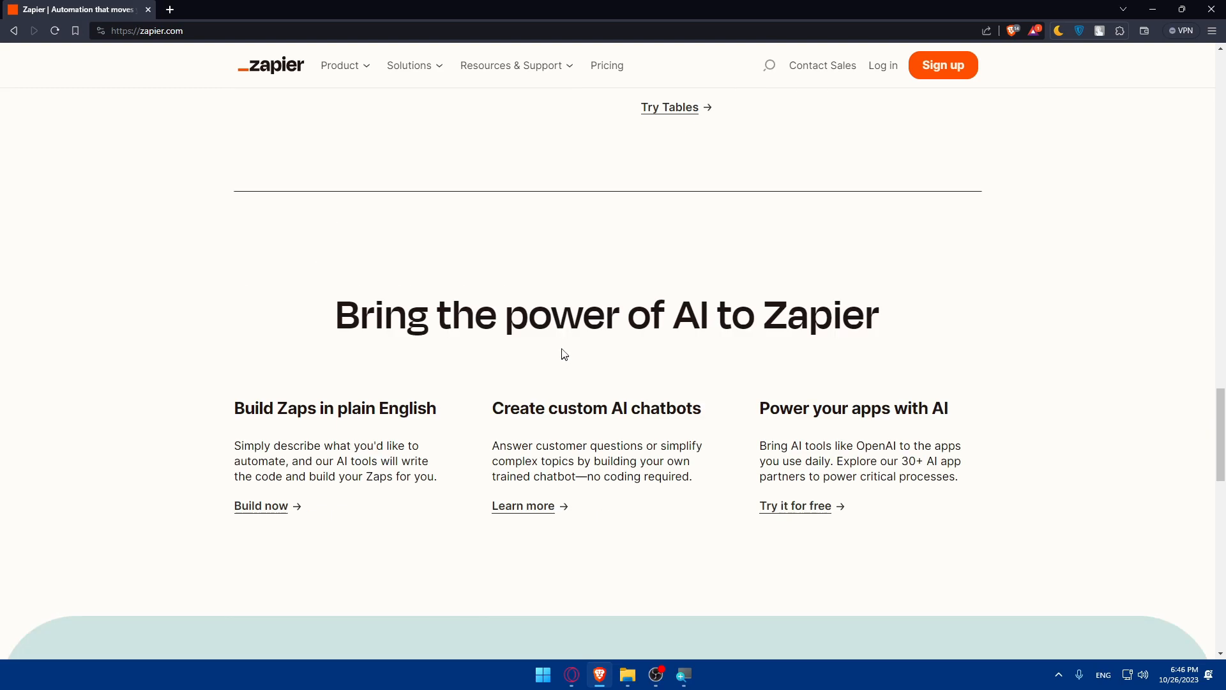
scroll(562, 340, "down", 3)
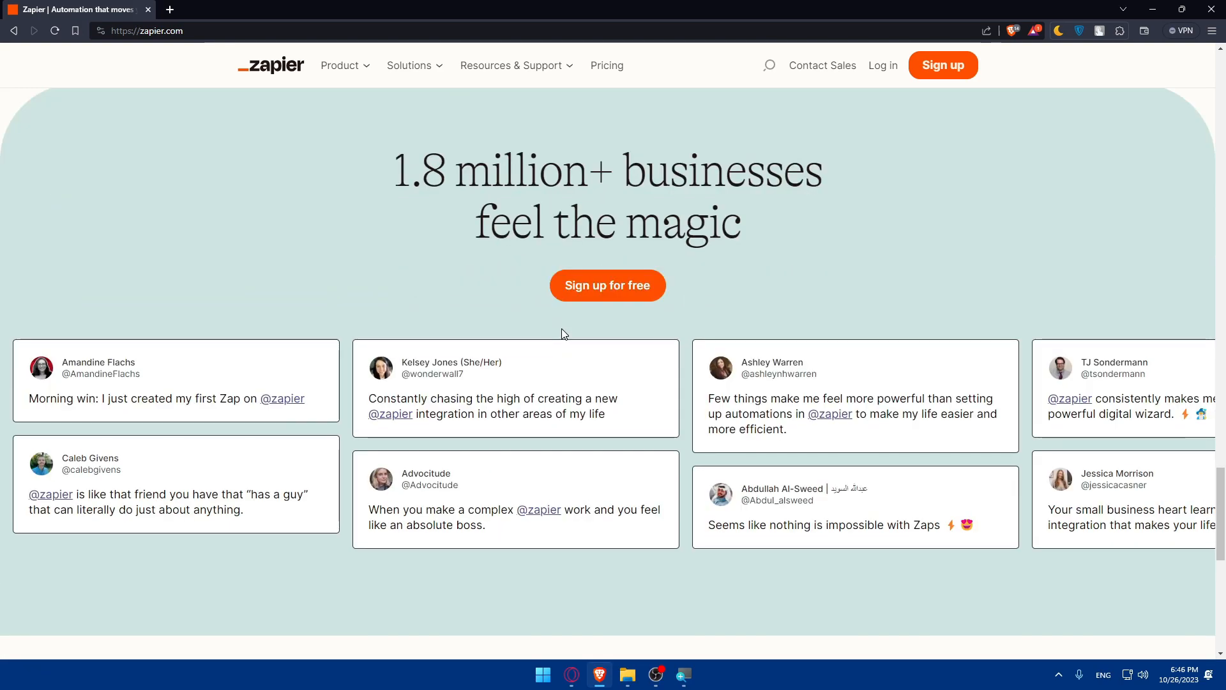
scroll(566, 338, "down", 8)
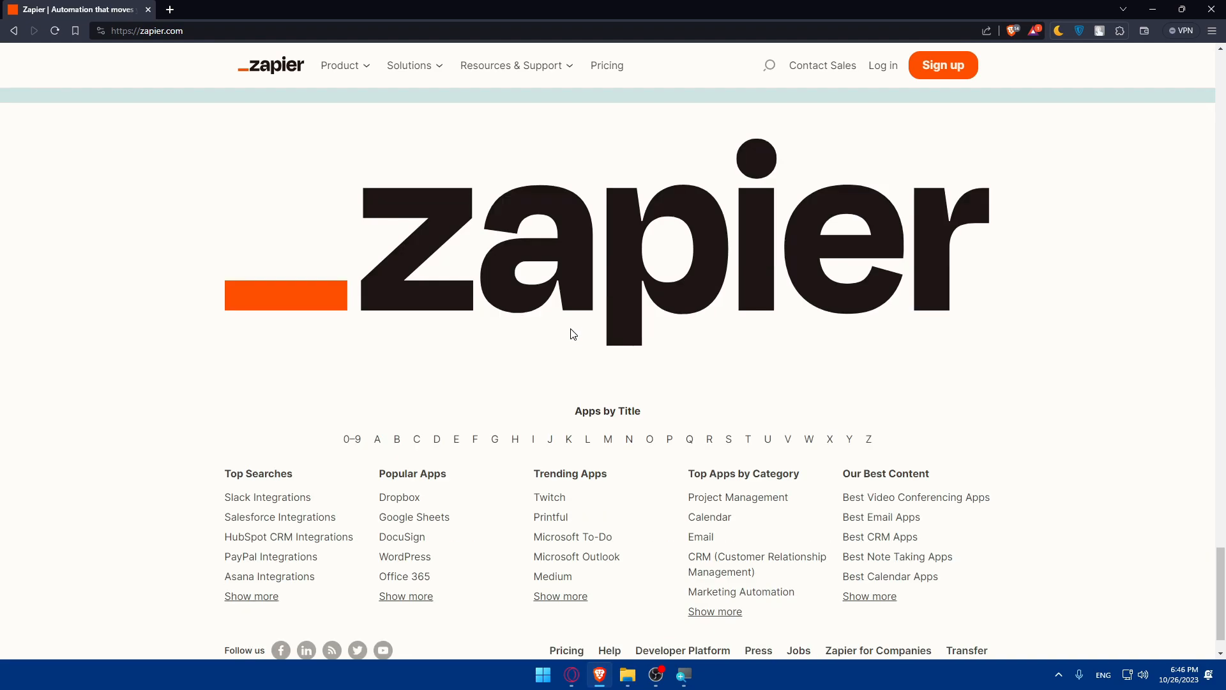
scroll(573, 334, "up", 20)
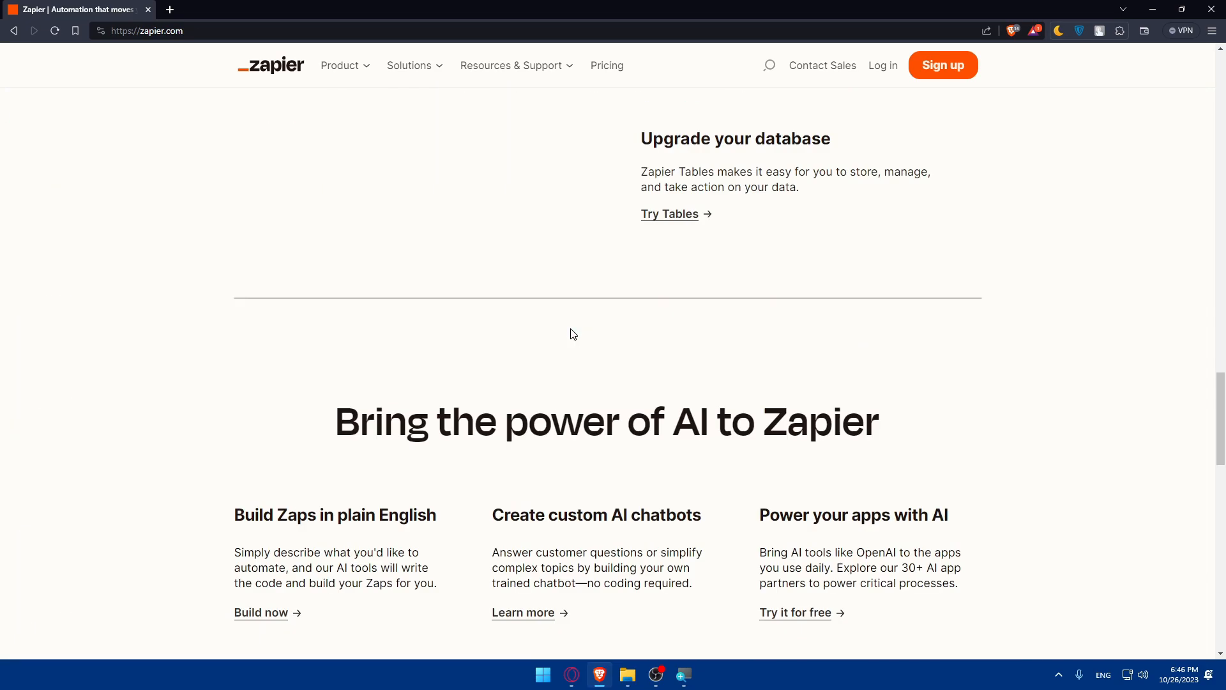
scroll(573, 333, "up", 15)
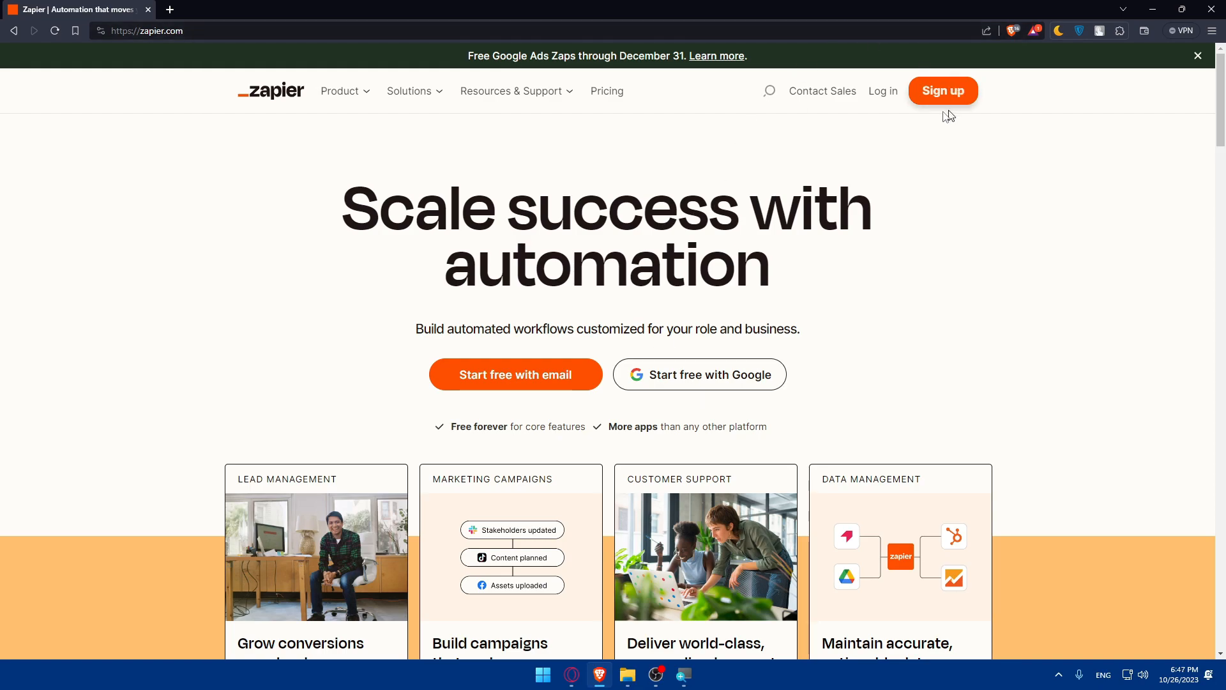
Log in to Zapier with Continue with Google, choosing a Google account from the list.
left_click(873, 100)
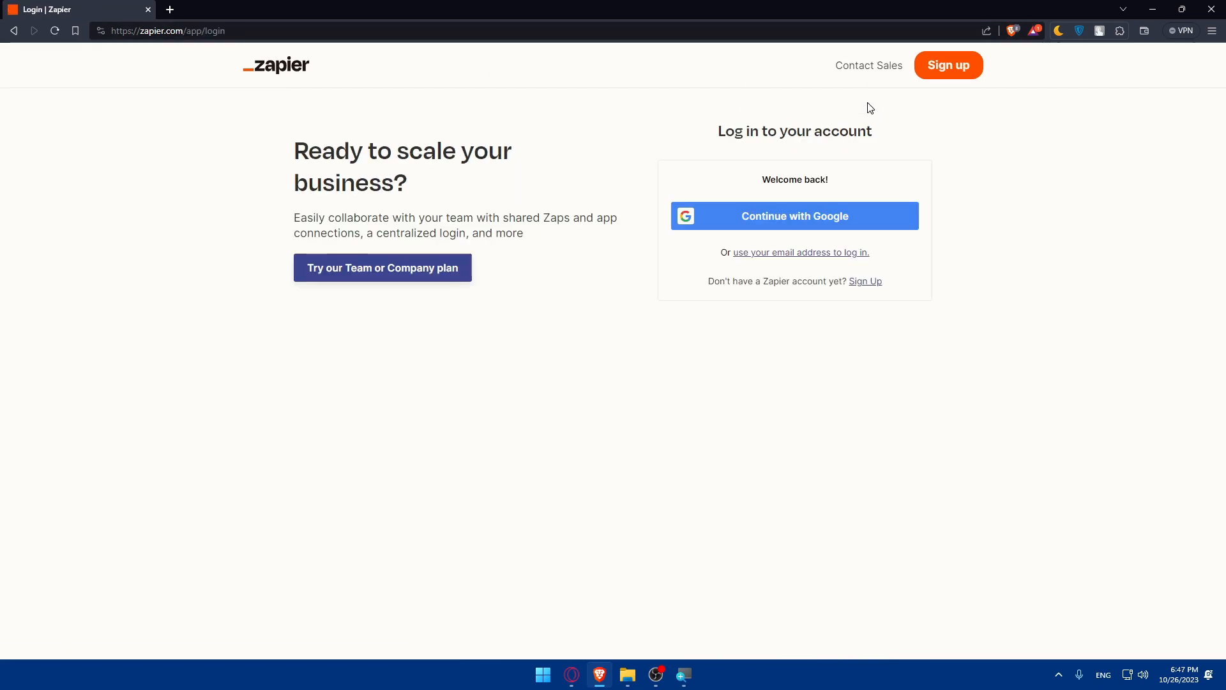
left_click(859, 215)
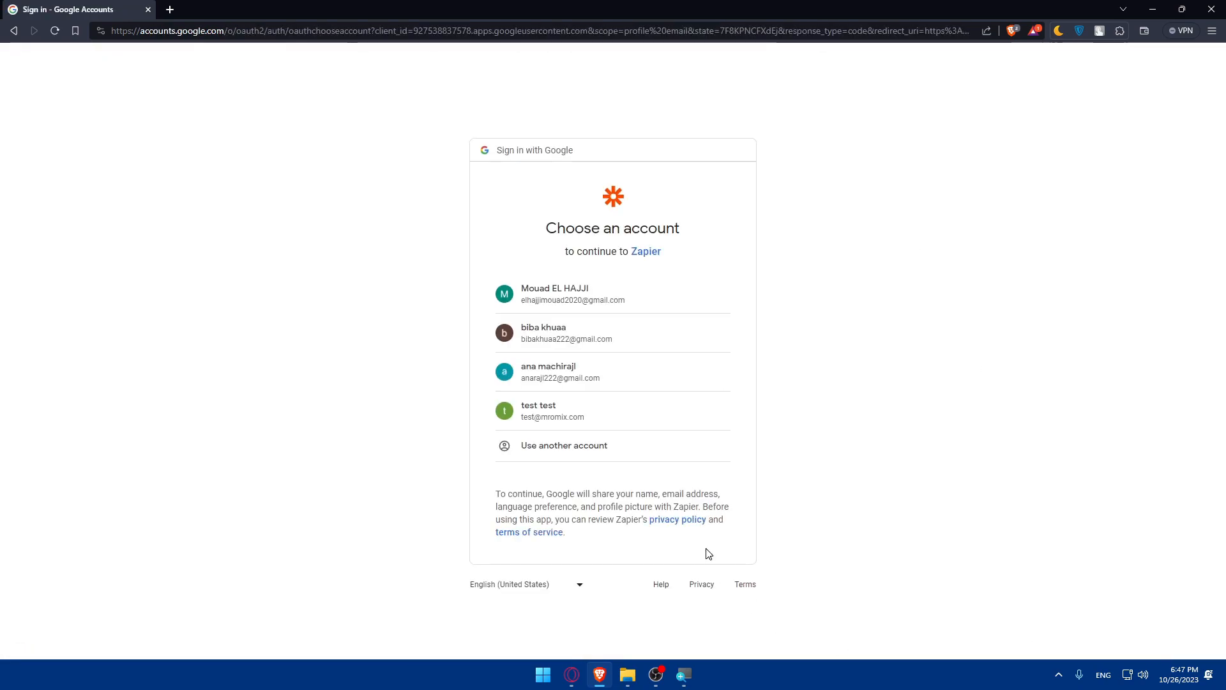
left_click(665, 351)
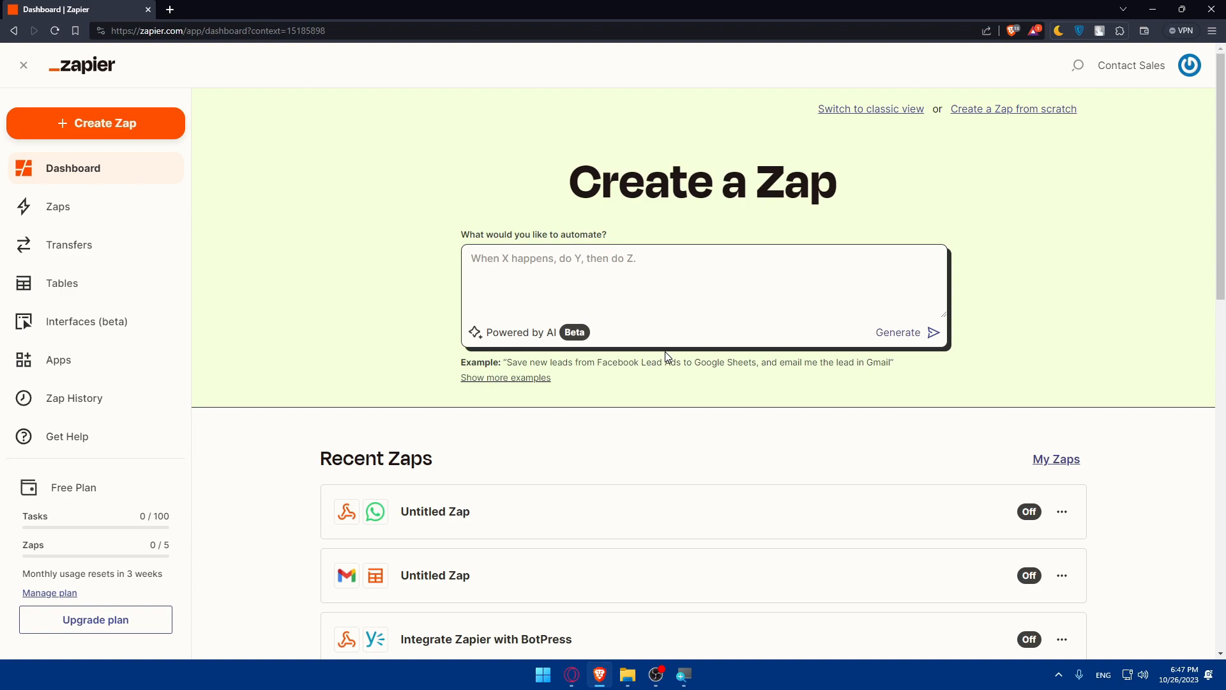
Open the Apps page from the sidebar, showing WordPress as the only connected app.
left_click(87, 358)
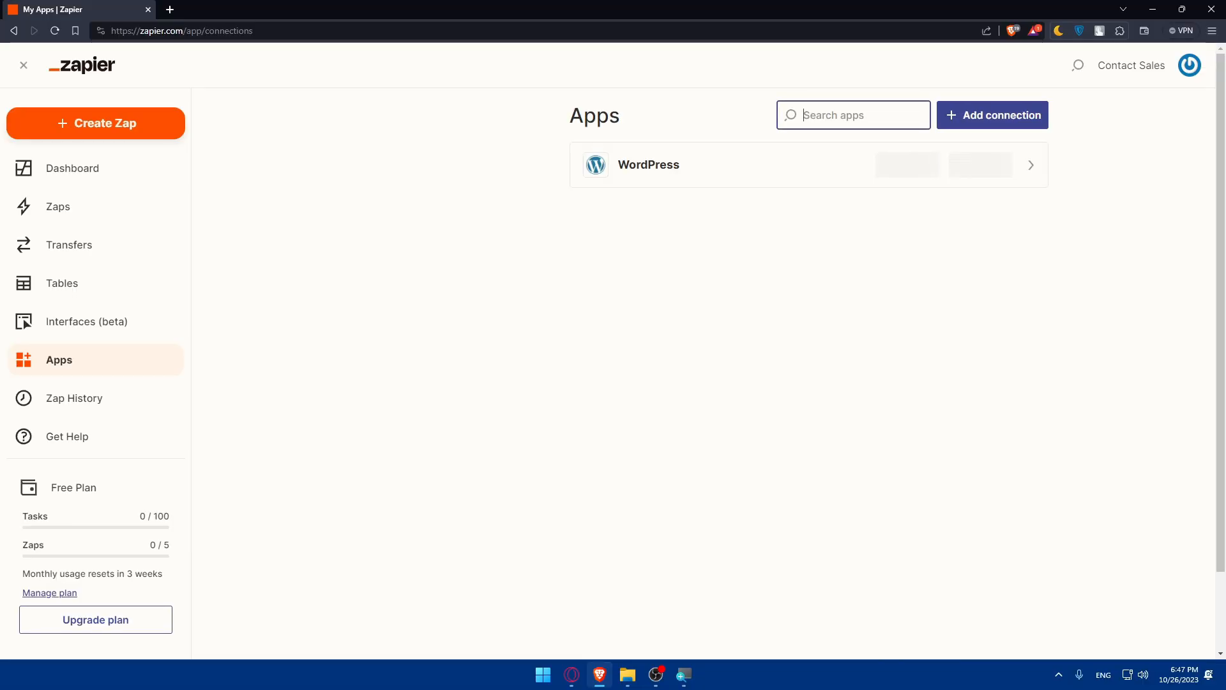
Search the apps for 'basecamp', listing Basecamp 3, Basecamp 2 and Basecamp Classic to connect.
type("bse")
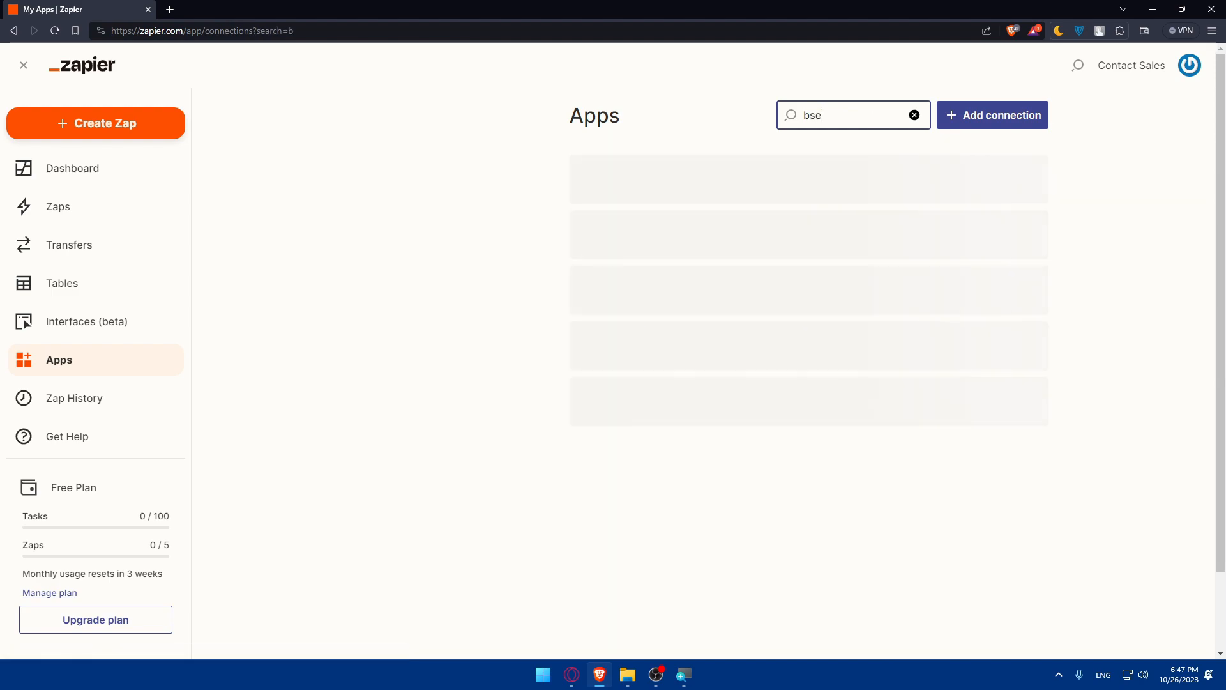
key("BackSpace")
type("e")
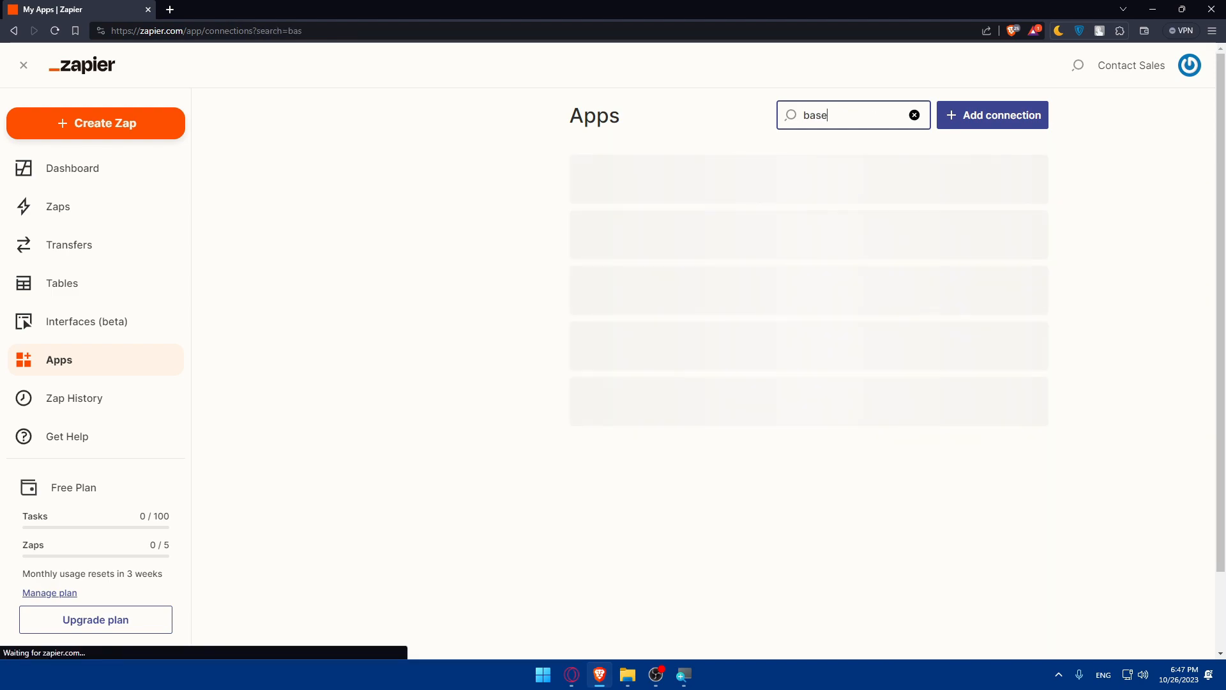
type("camp")
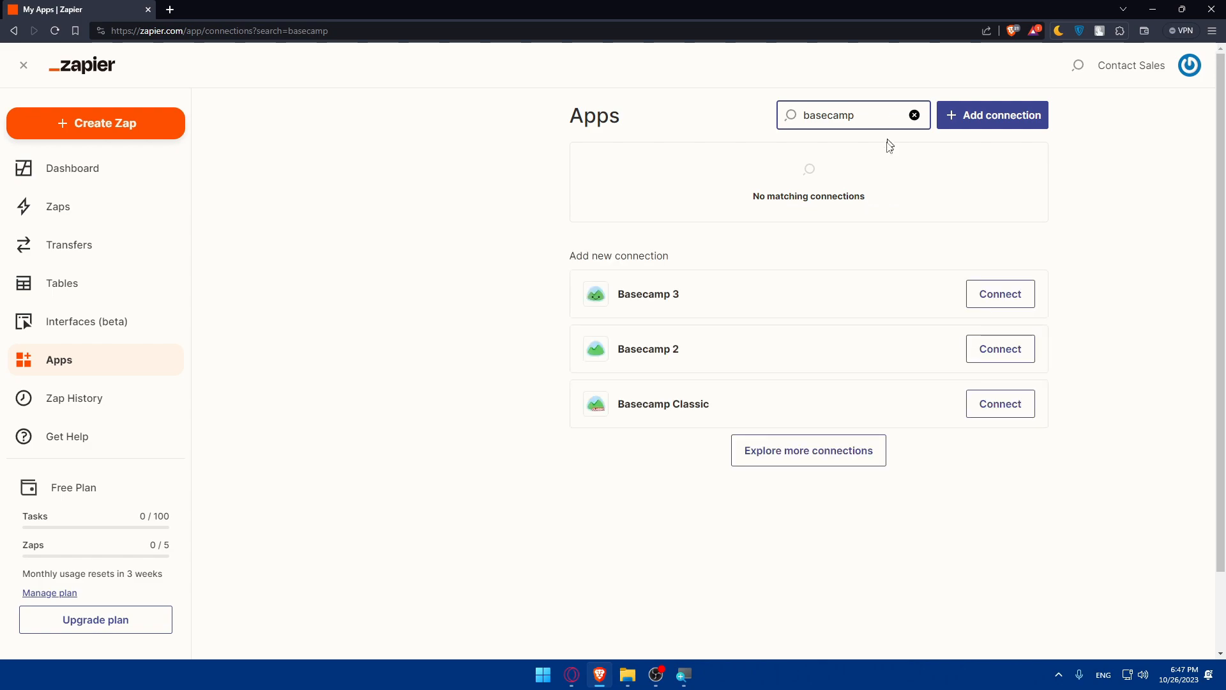
left_click_drag(866, 198, 755, 195)
left_click(750, 193)
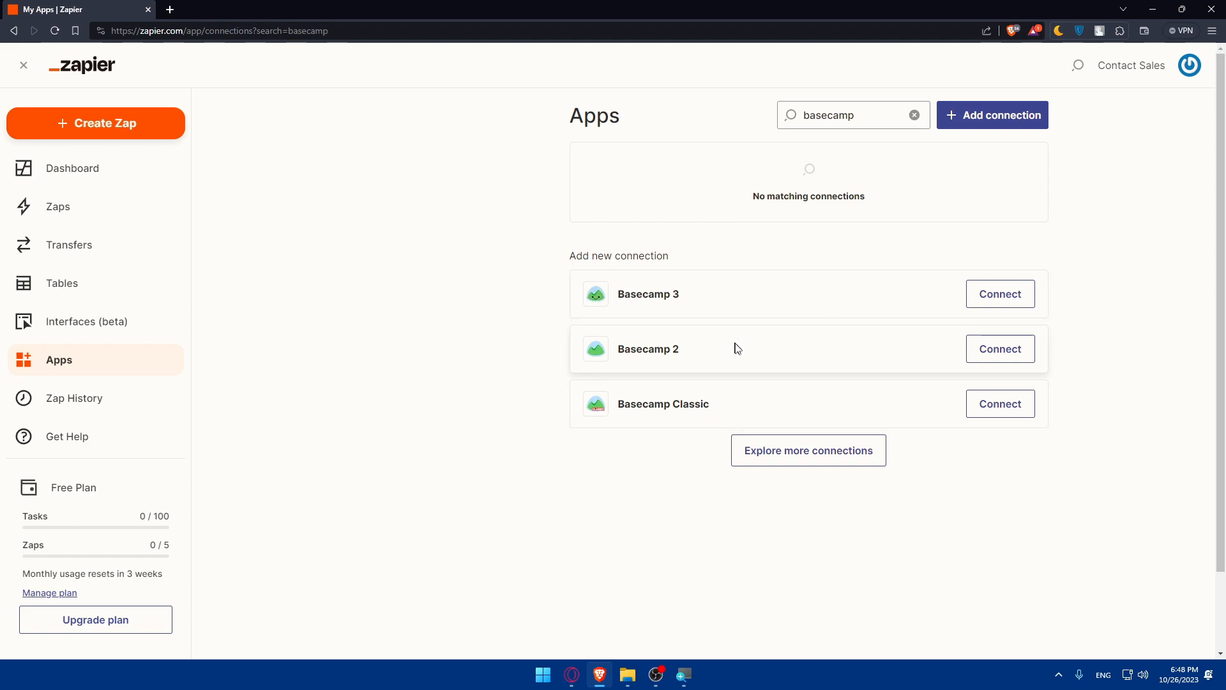
Start a Basecamp Classic connection, begin entering the account address, then close that window.
left_click(982, 405)
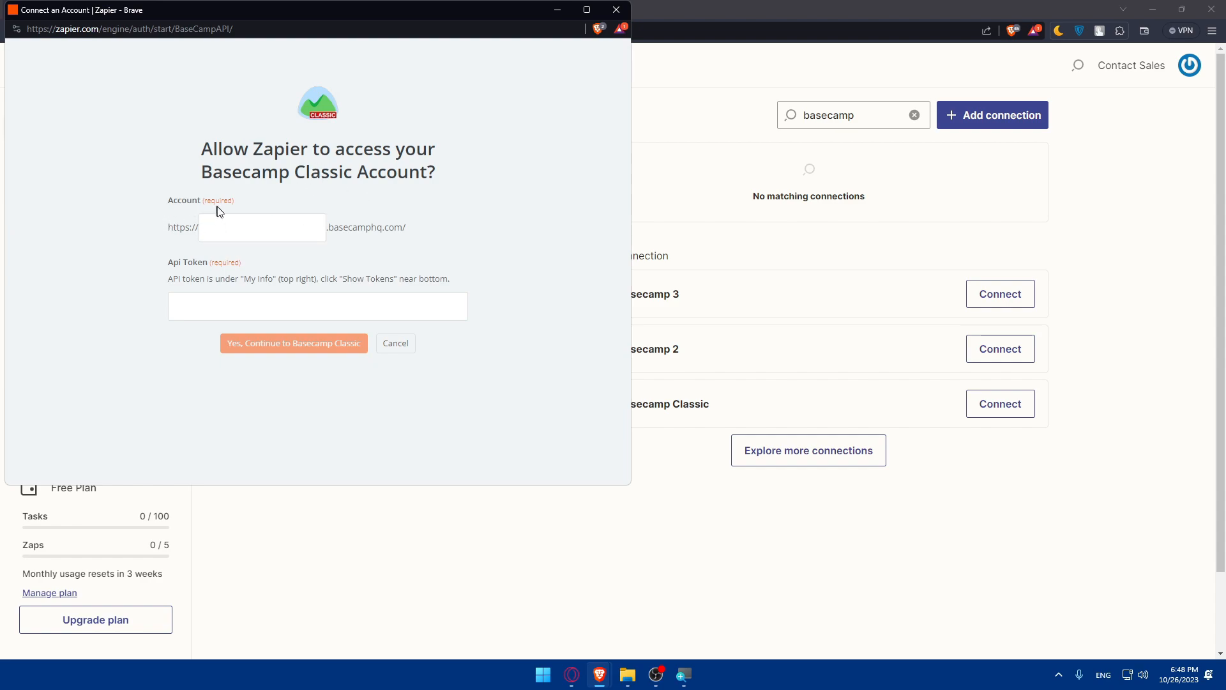
left_click(249, 240)
left_click(619, 28)
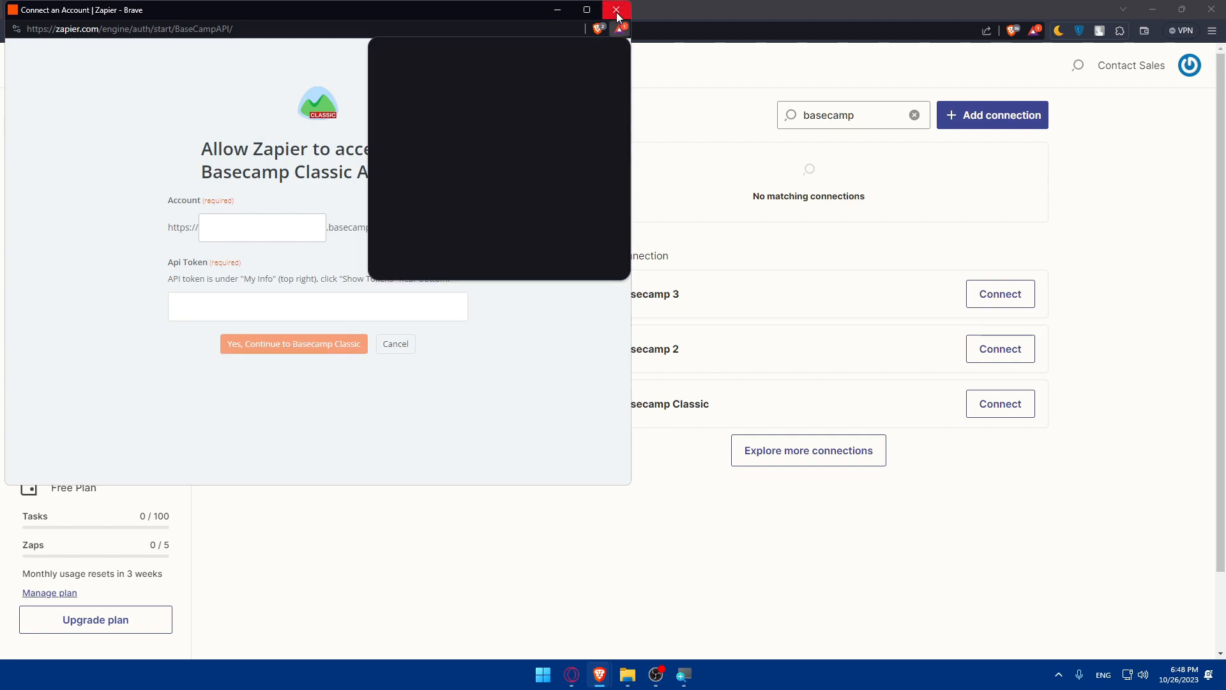
left_click(616, 10)
Try connecting Basecamp 2 and Basecamp 3, closing each Basecamp login window.
left_click(1006, 351)
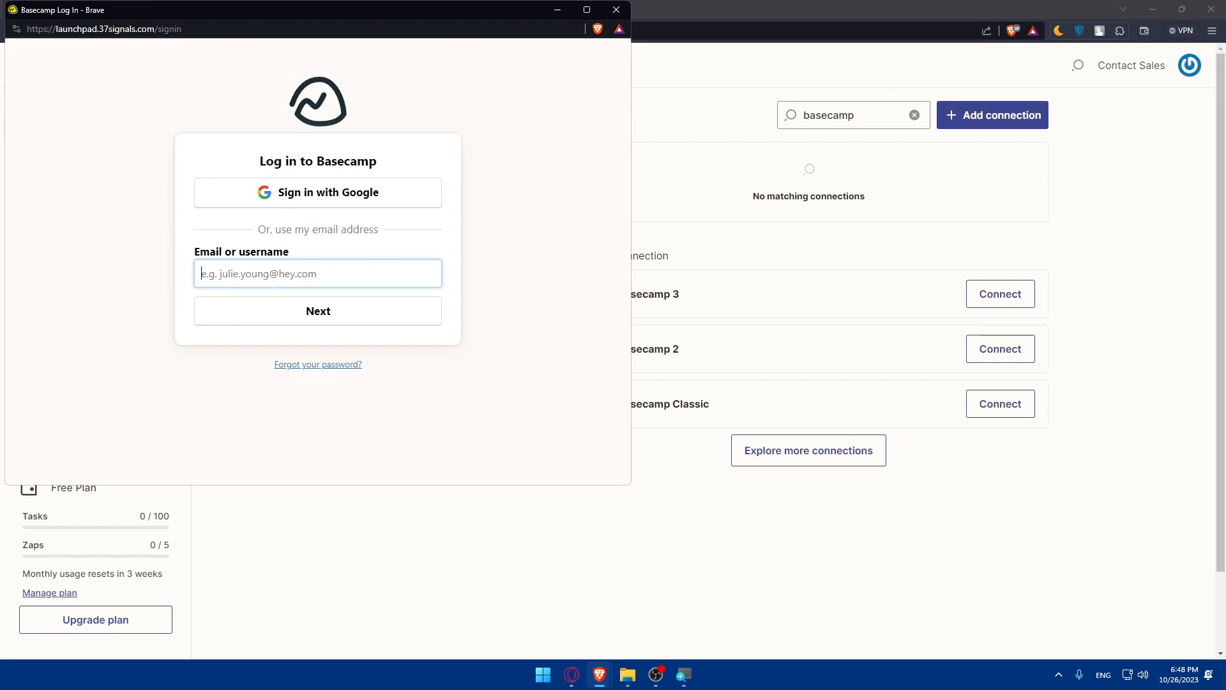
left_click(623, 16)
left_click(991, 295)
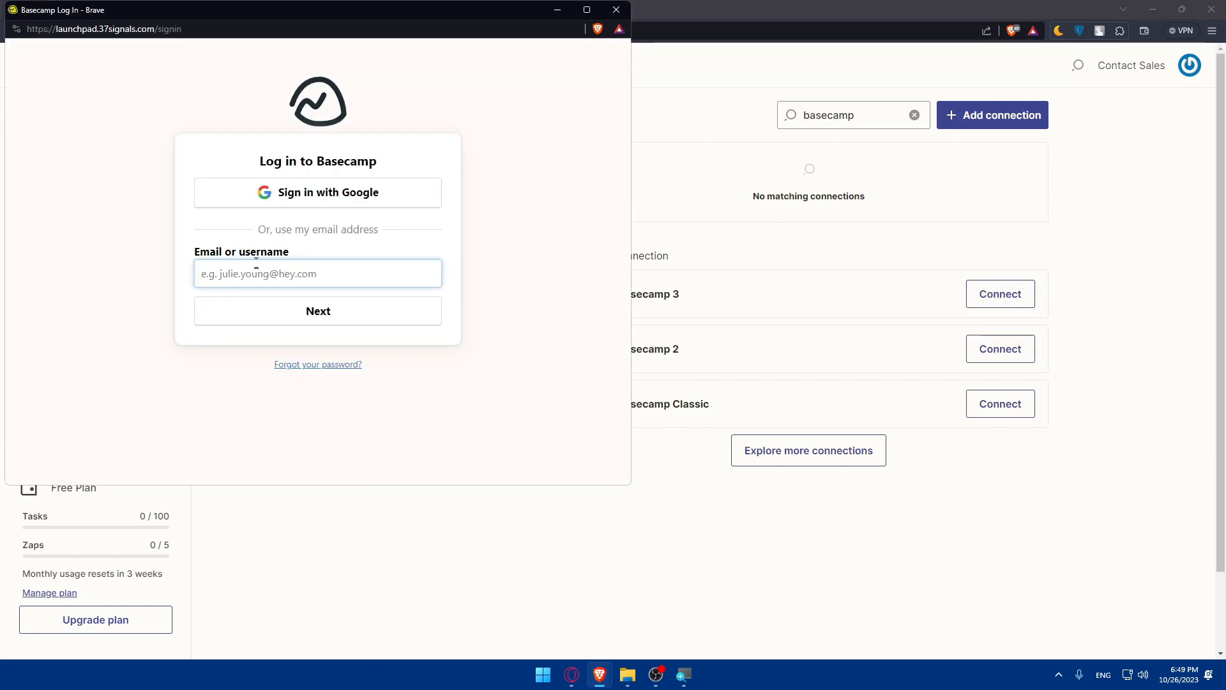
left_click(616, 10)
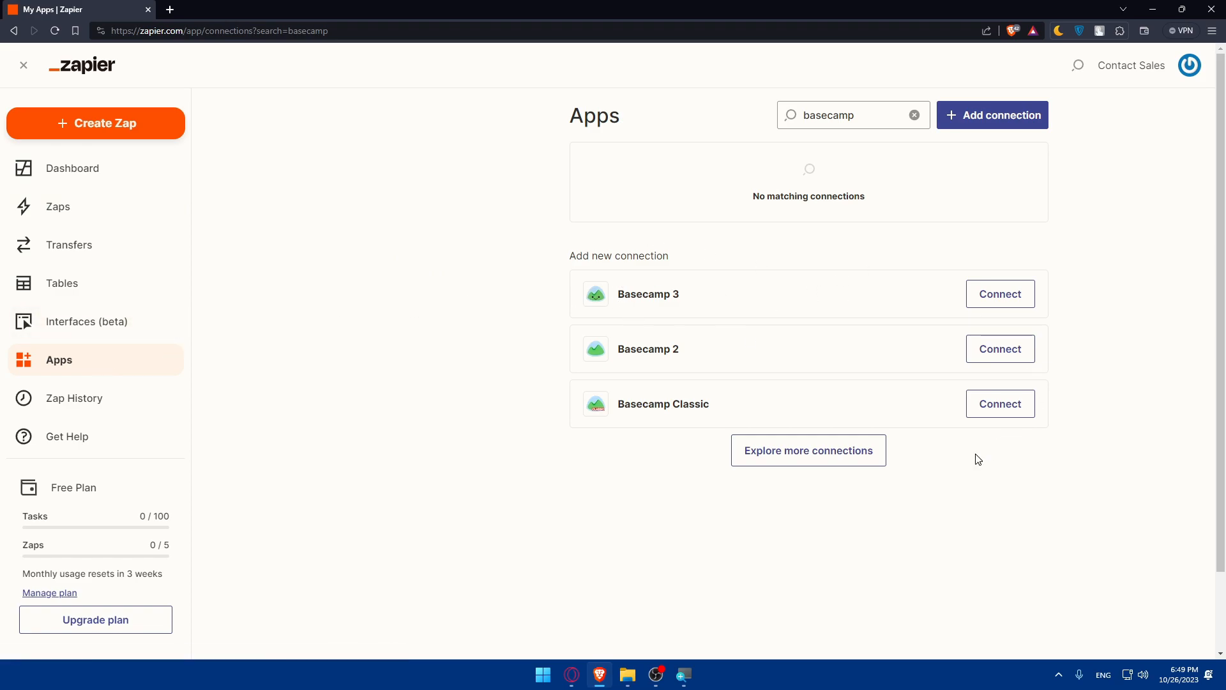
From the Dashboard, create a new Untitled Zap with empty Trigger and Action steps.
left_click(110, 186)
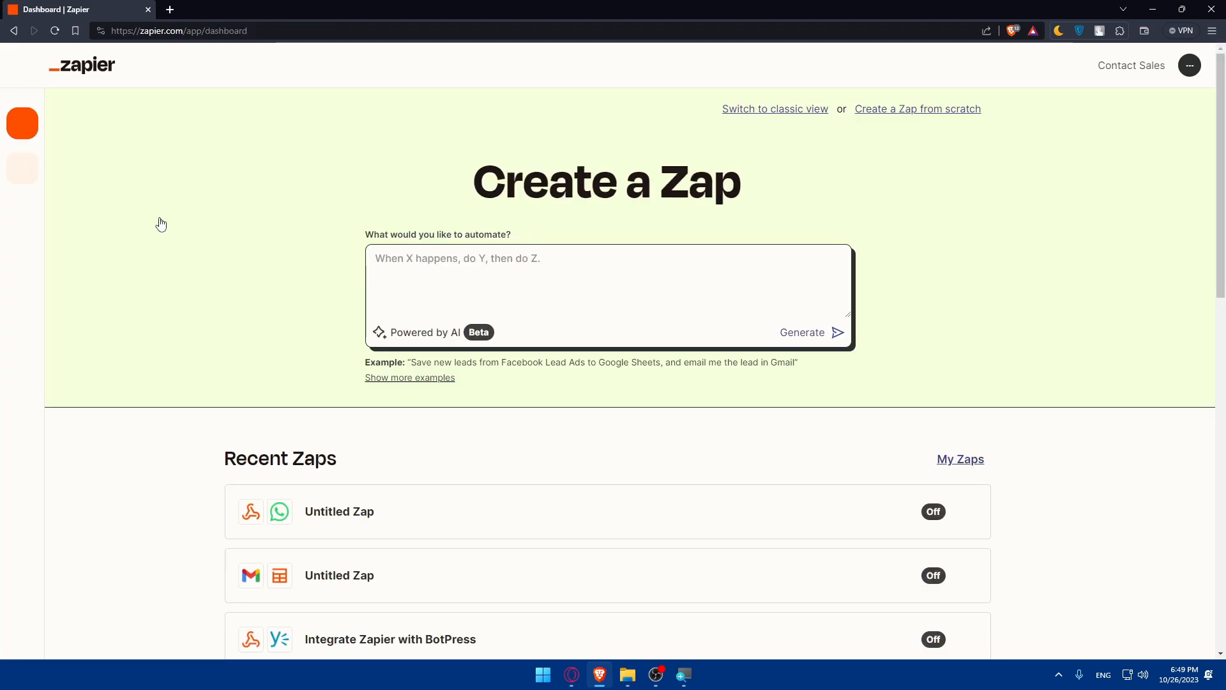
left_click(80, 128)
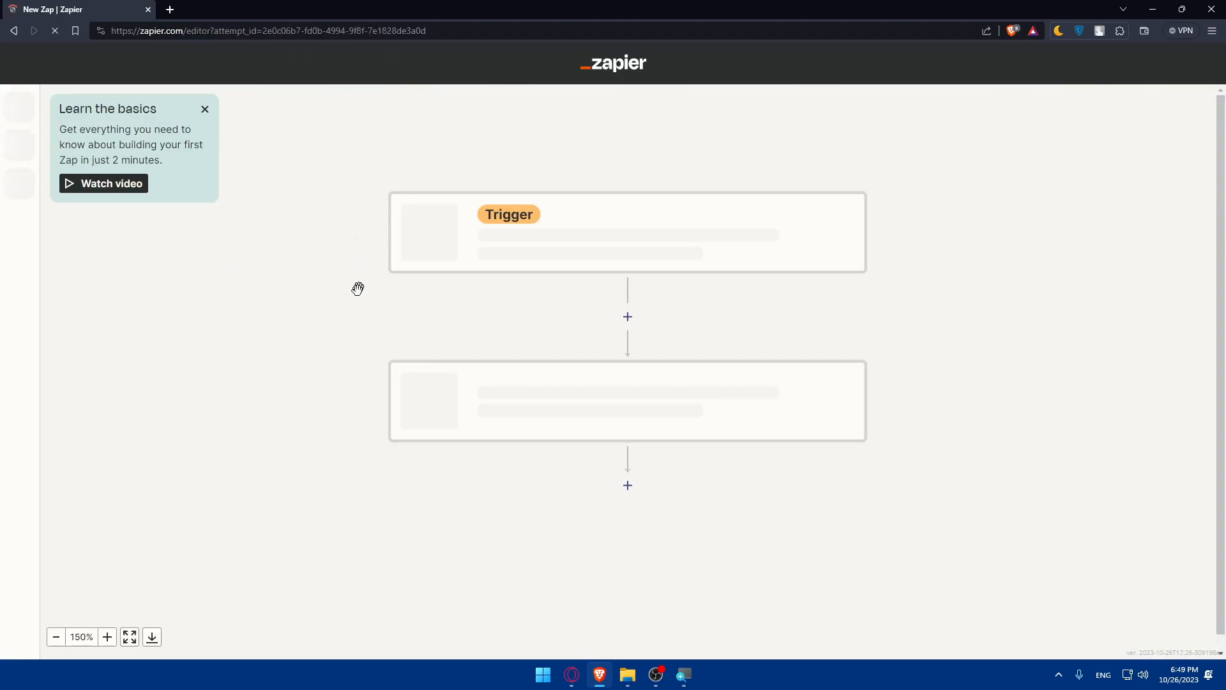
scroll(495, 265, "down", 5)
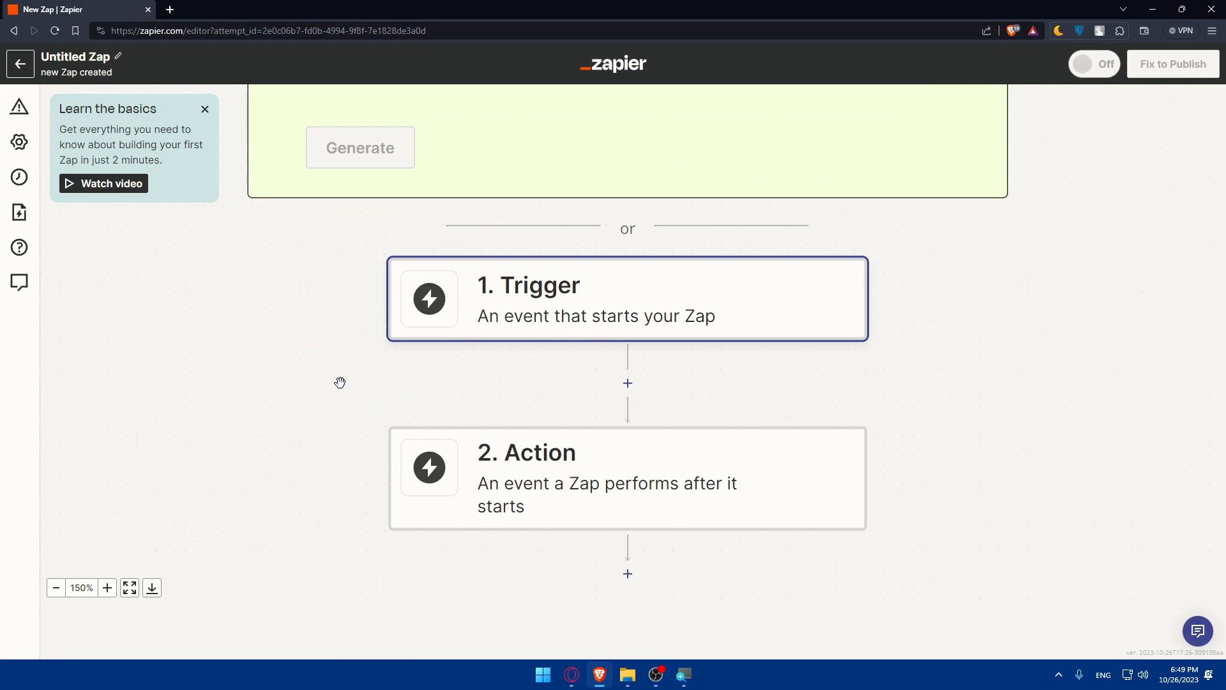
scroll(340, 382, "up", 5)
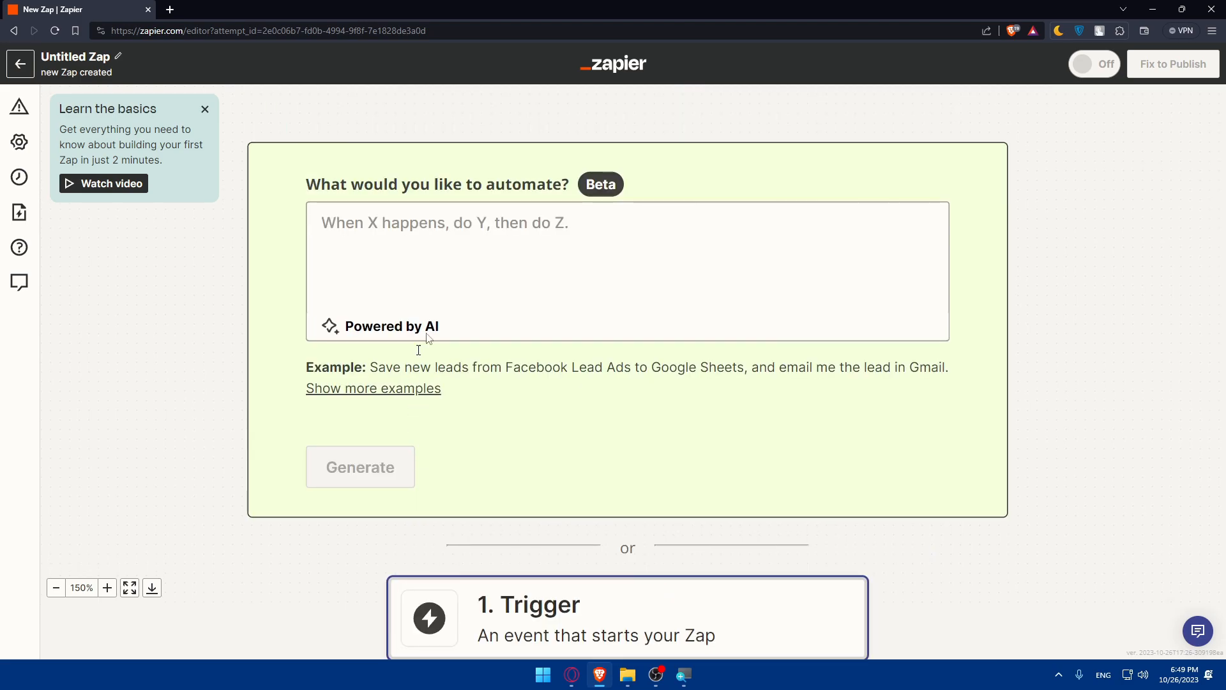
Ask the AI prompt 'how to connect basecamp to zapier' and generate a suggestion.
left_click(466, 223)
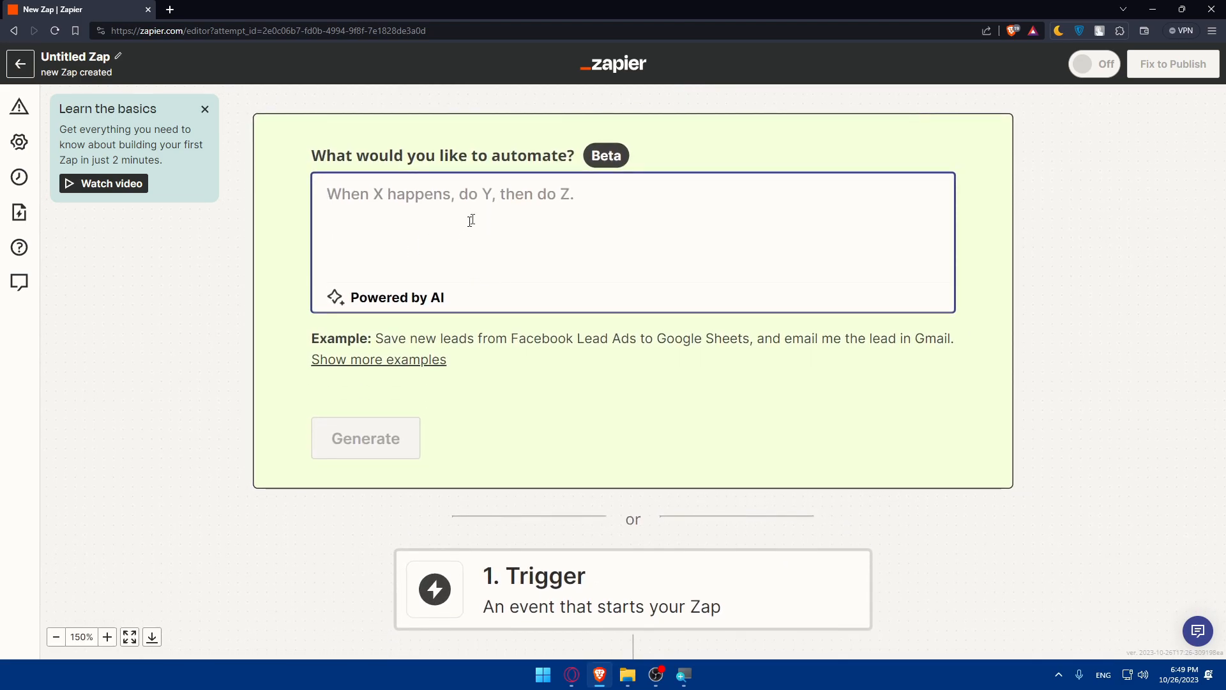
type("how ")
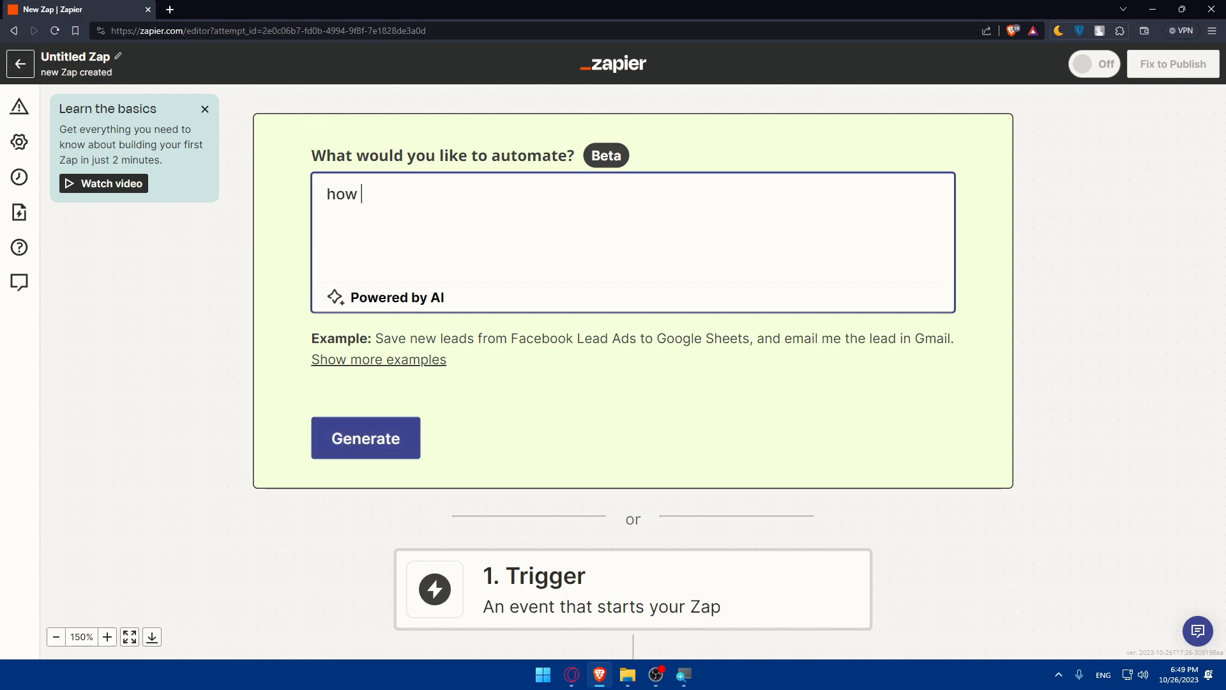
type("to conect base camp")
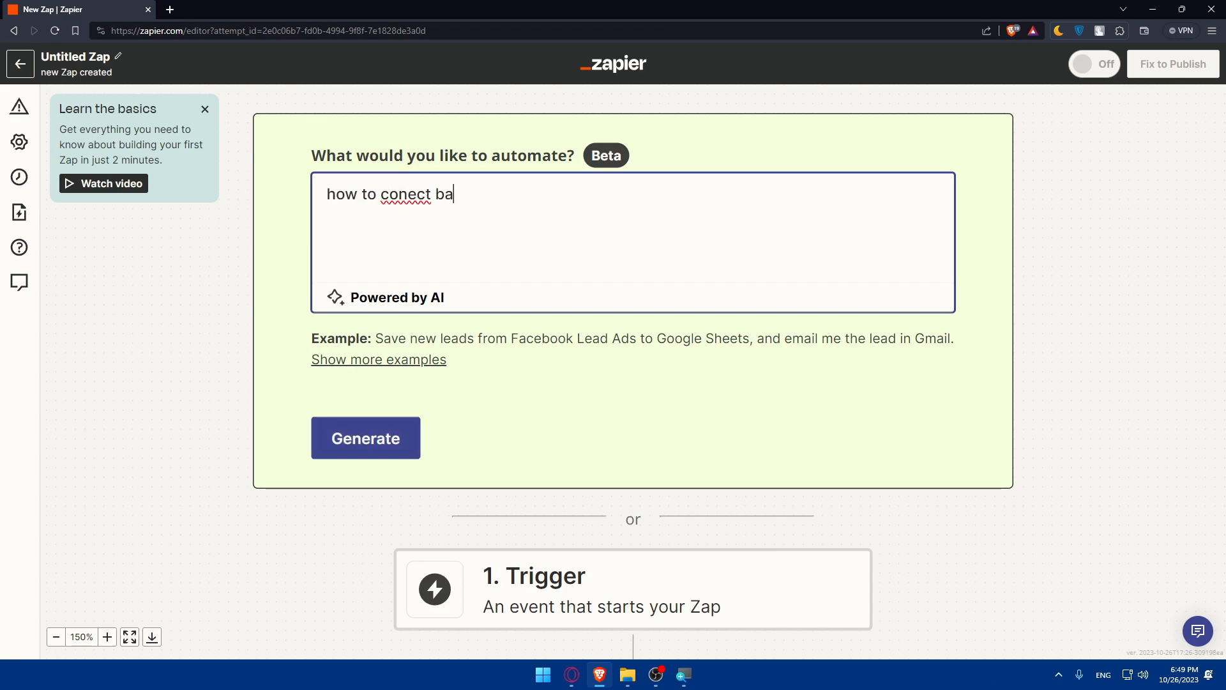
key("BackSpace")
key("BackSpace")
key("BackSpace")
type("mo")
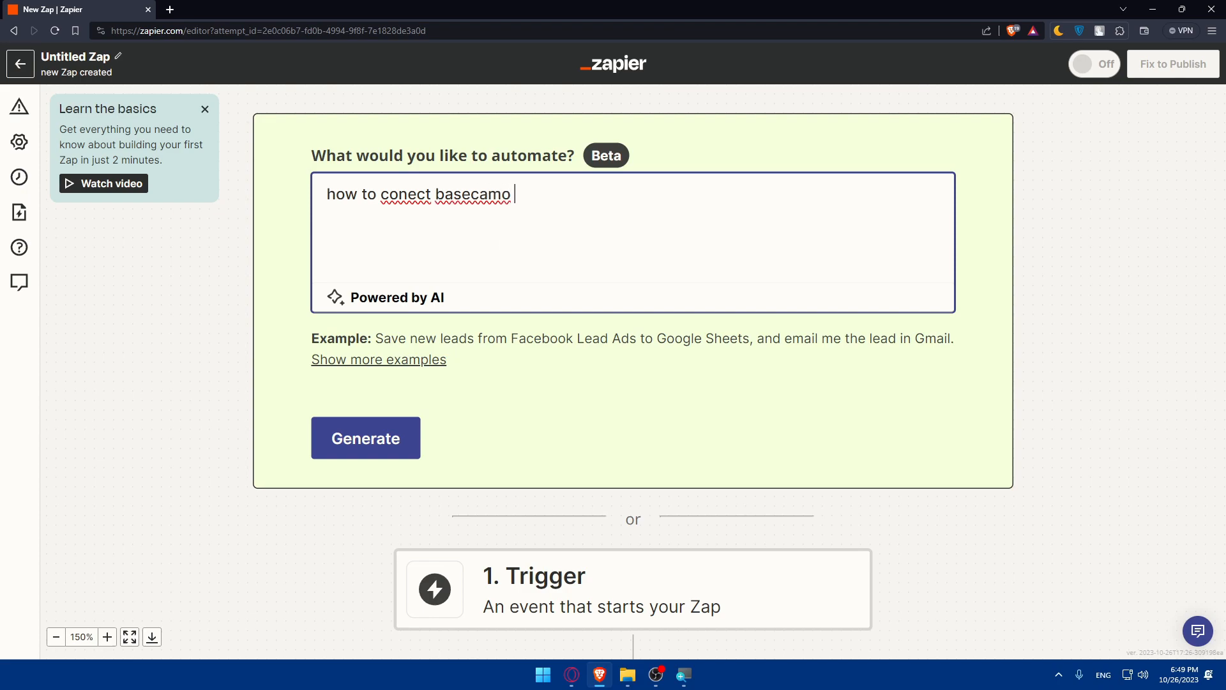
key("BackSpace")
key("BackSpace")
type("to zapi")
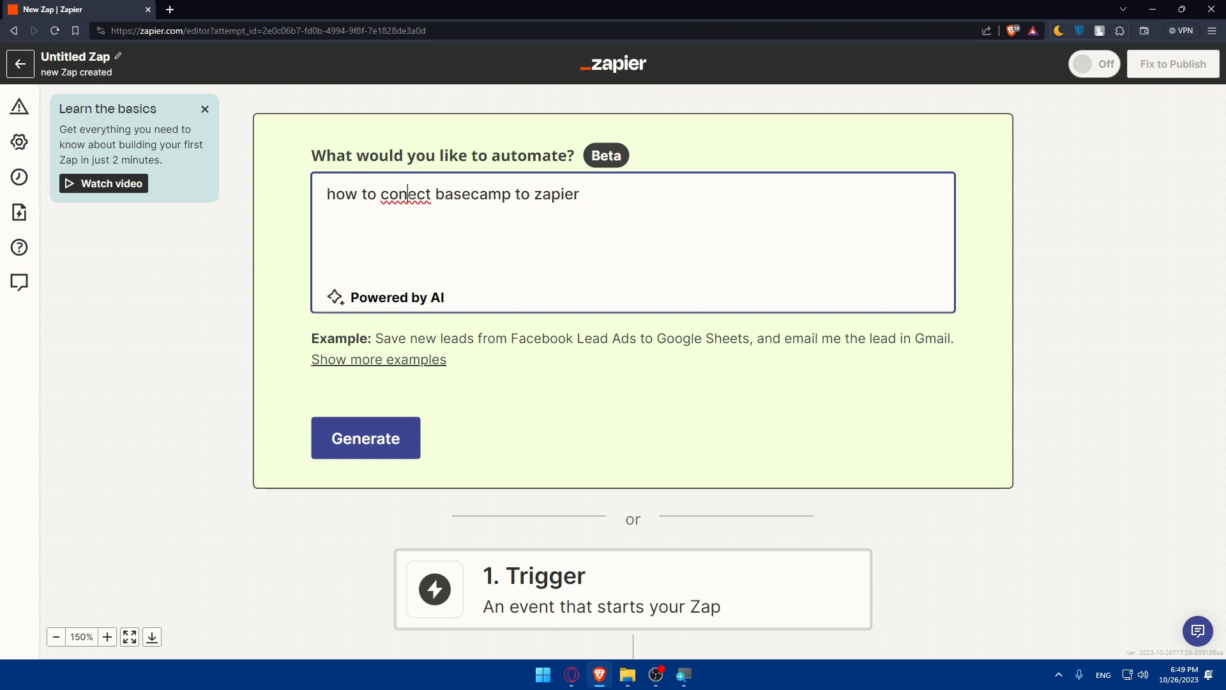
type("er")
left_click(412, 414)
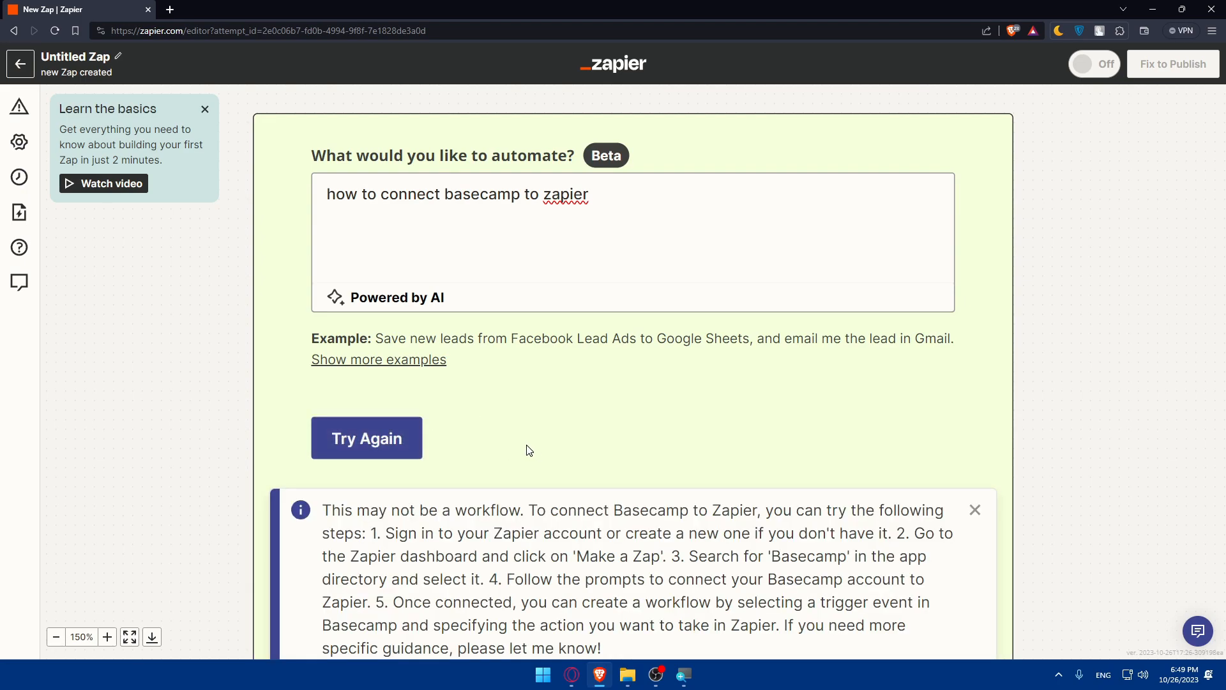
Read through the four-step Integrate Basecamp with Zapier answer, highlighting parts of it.
scroll(528, 441, "down", 2)
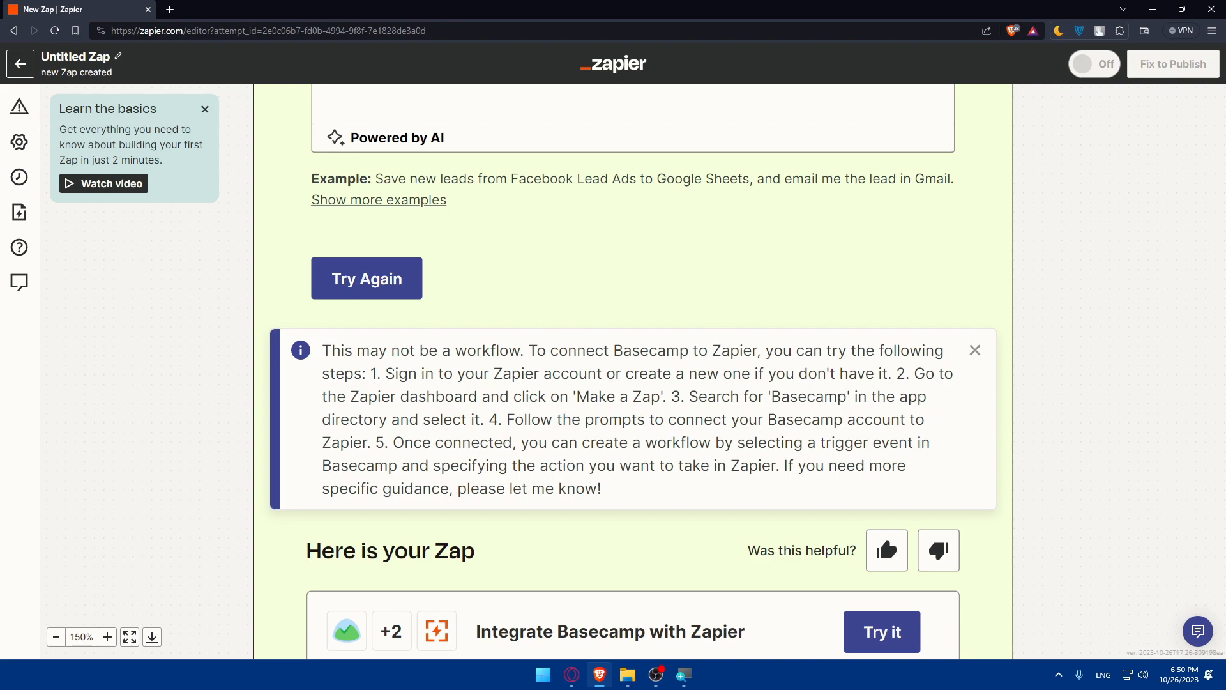
left_click_drag(371, 374, 798, 373)
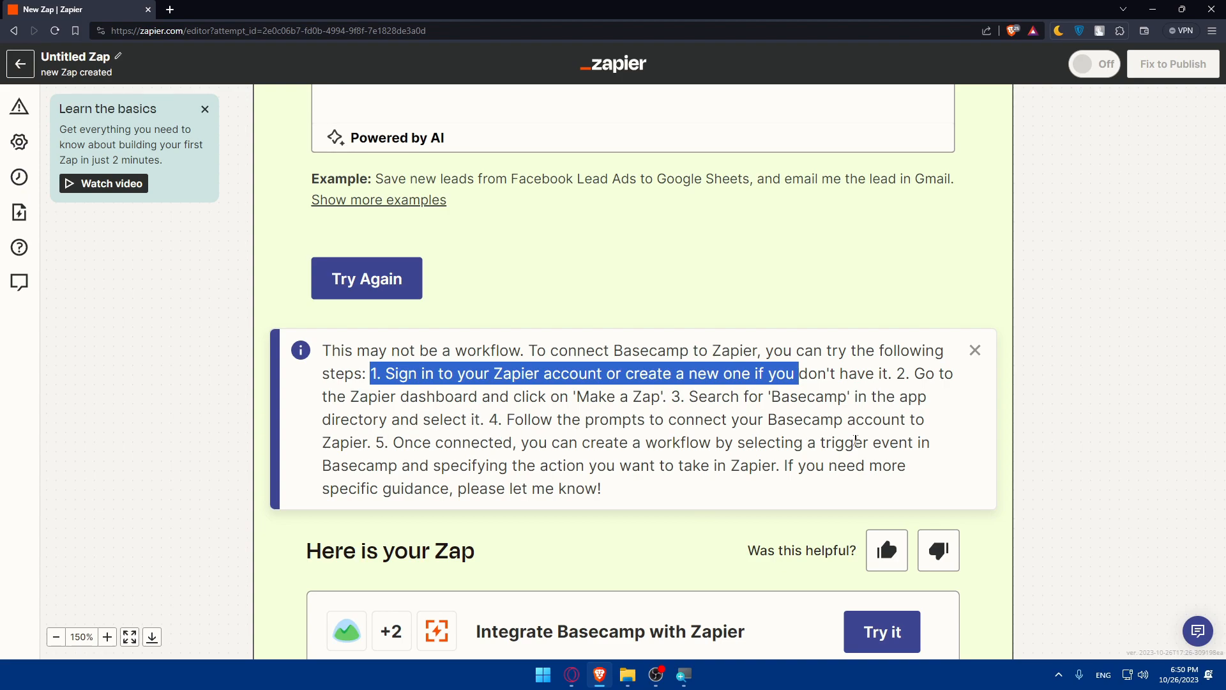
left_click_drag(799, 465, 897, 465)
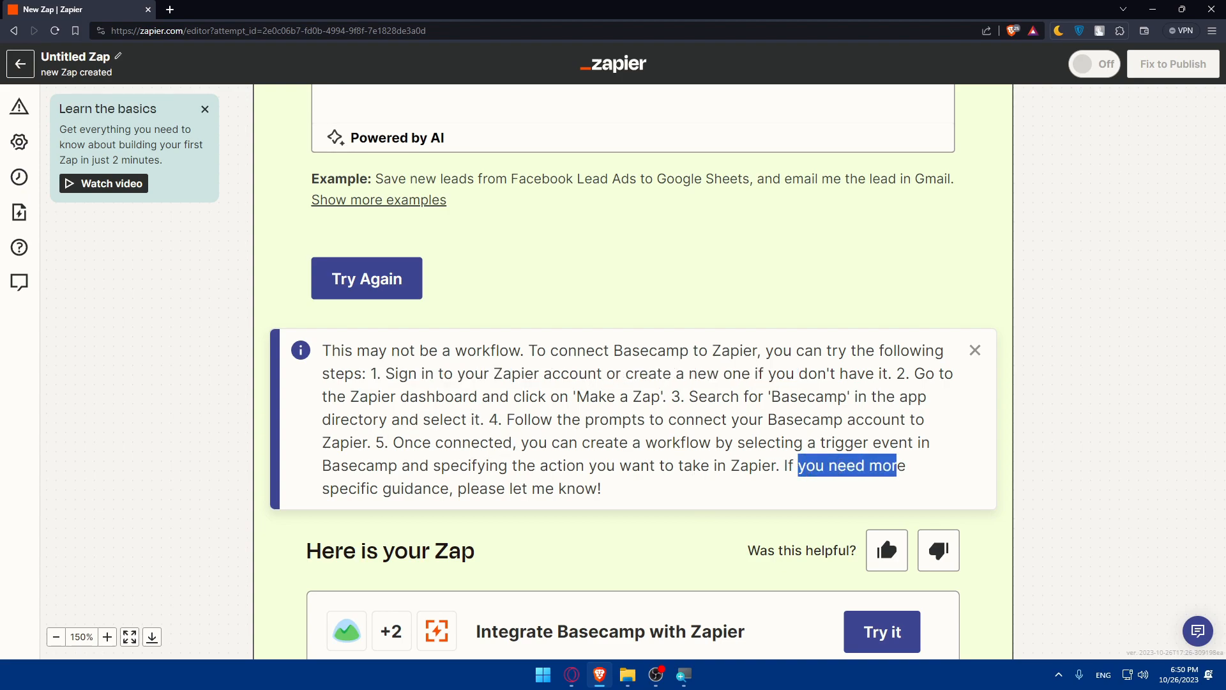
scroll(543, 410, "down", 4)
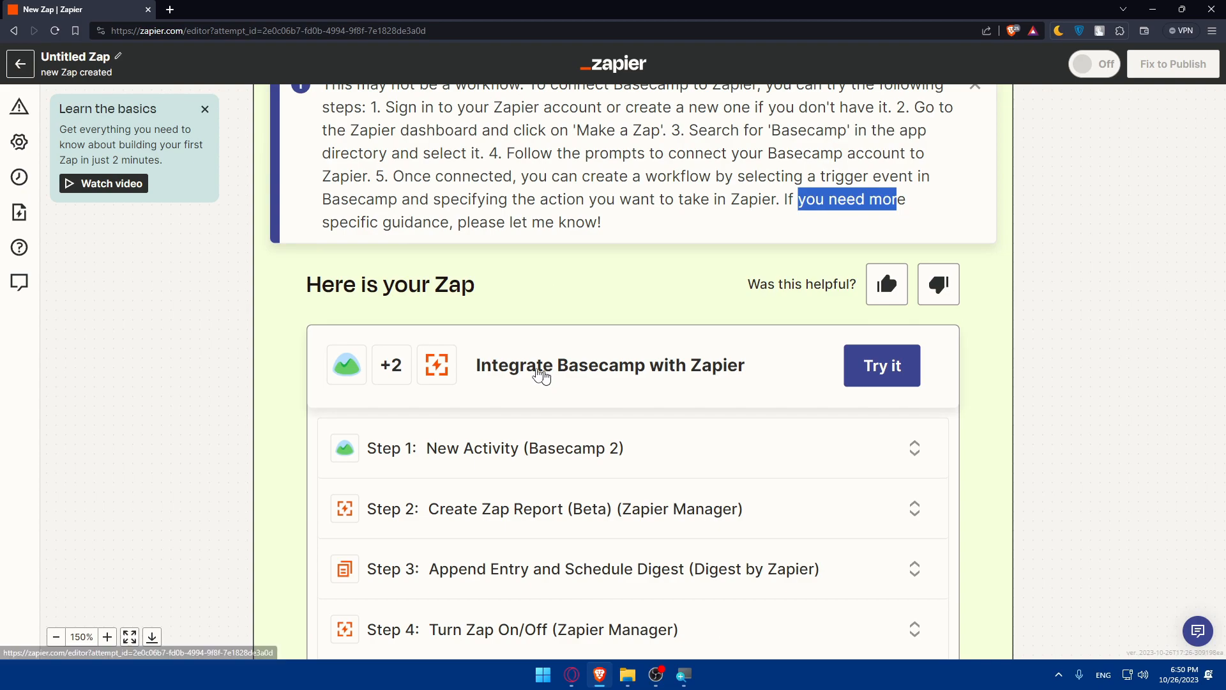
scroll(586, 329, "down", 1)
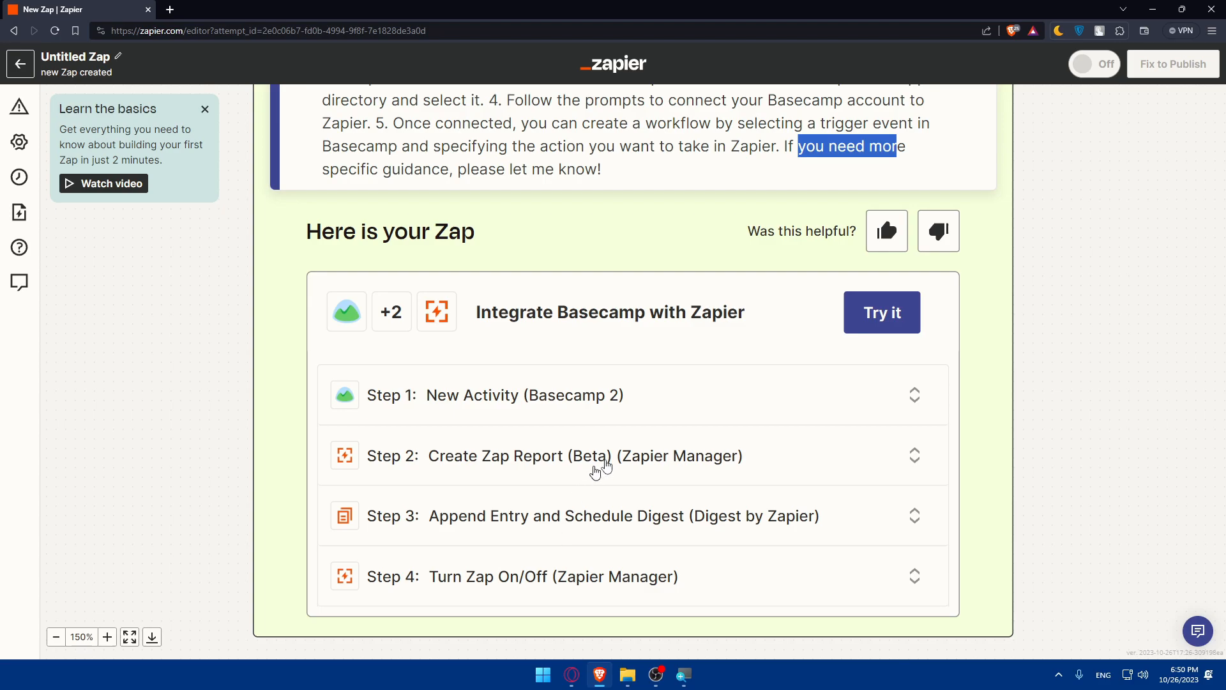
left_click(983, 368)
scroll(1088, 252, "down", 3)
scroll(1115, 240, "up", 12)
left_click_drag(612, 464, 249, 435)
scroll(249, 435, "down", 8)
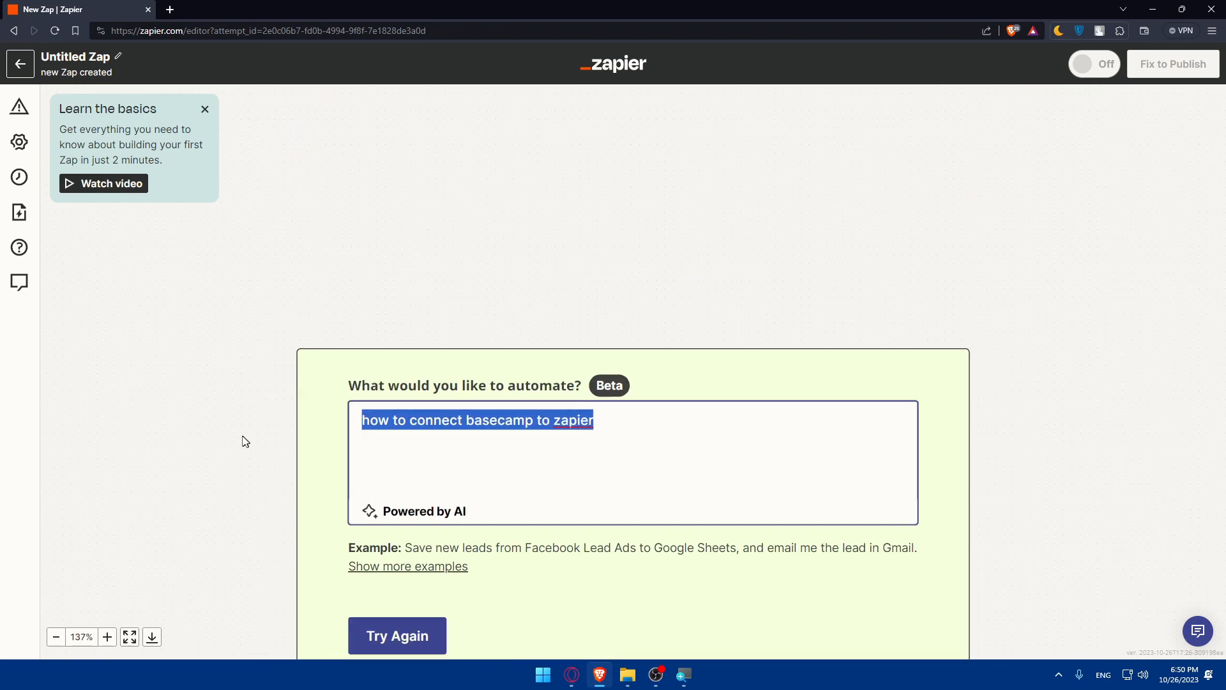
Delete the 'how to connect basecamp to zapier' prompt text and scroll down to the Trigger step.
left_click(485, 440)
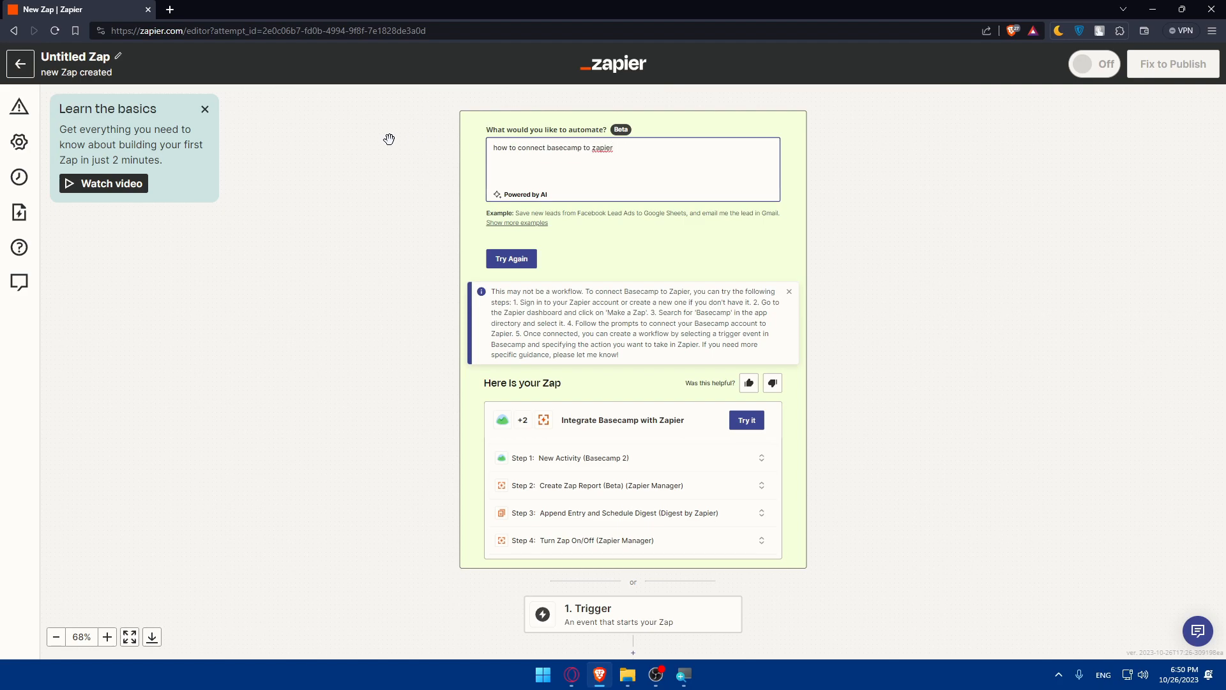
key("BackSpace")
key("BackSpace")
key("BackSpace")
key("BackSpace")
key("BackSpace")
key("BackSpace")
key("BackSpace")
key("BackSpace")
key("BackSpace")
key("BackSpace")
key("BackSpace")
key("BackSpace")
key("BackSpace")
key("BackSpace")
key("BackSpace")
key("BackSpace")
key("BackSpace")
key("BackSpace")
key("BackSpace")
key("BackSpace")
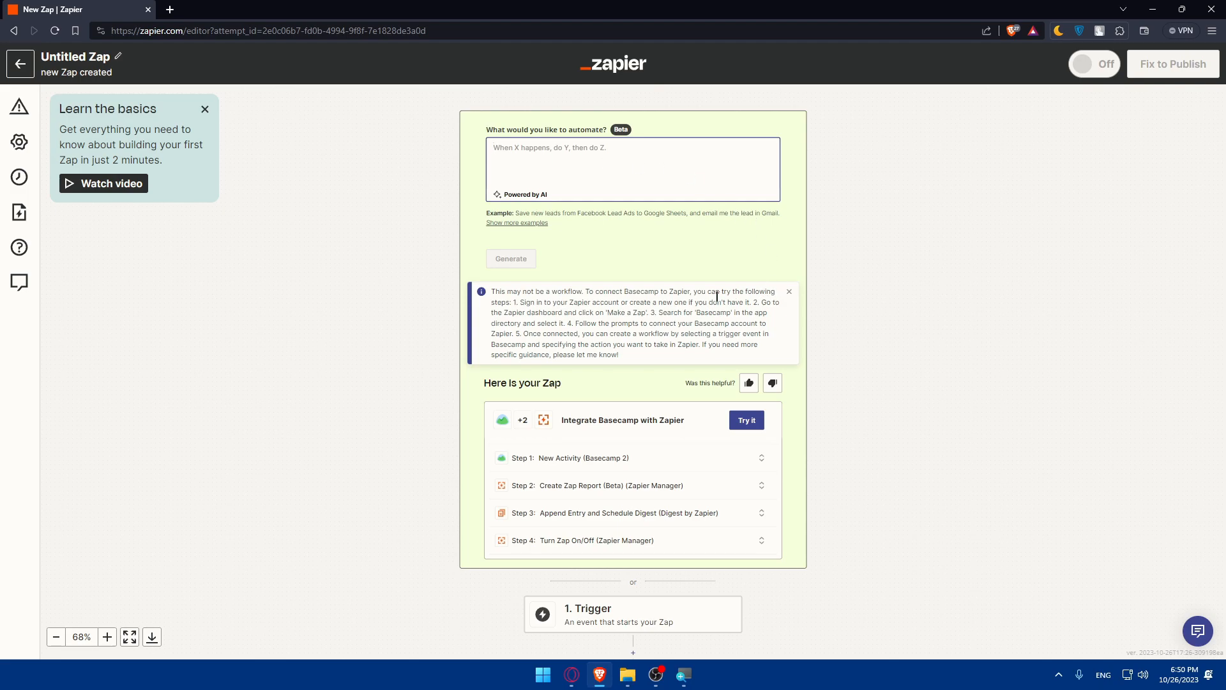
scroll(682, 369, "down", 2)
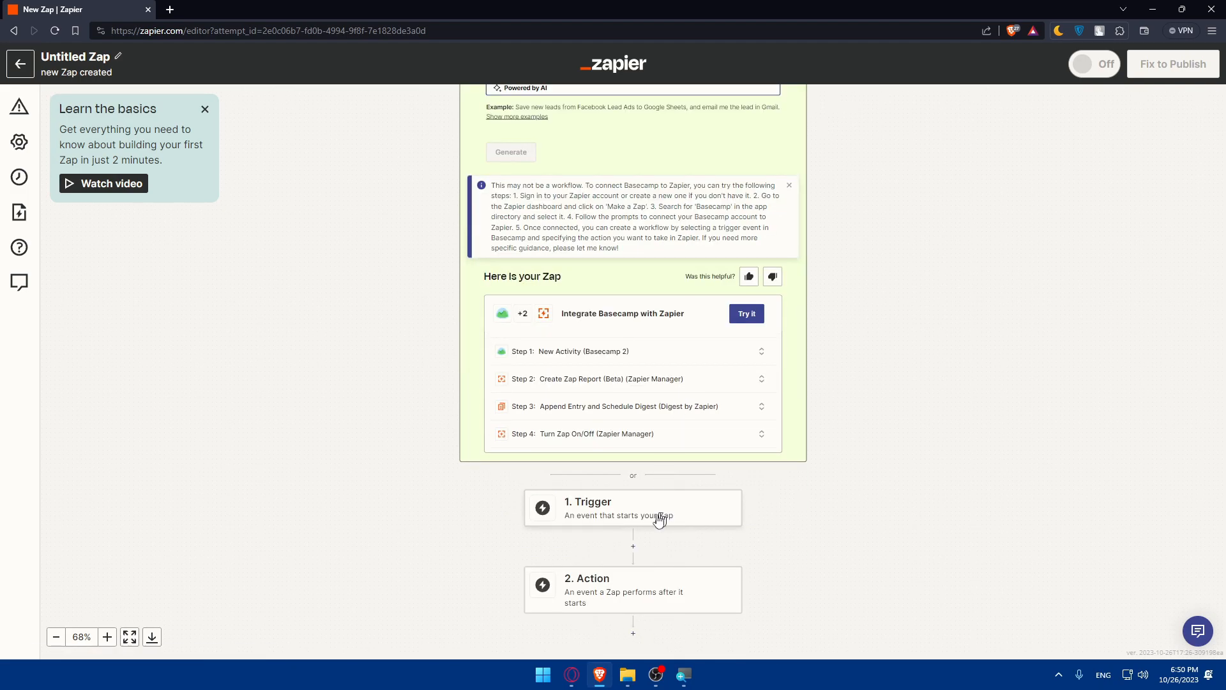
scroll(829, 577, "down", 2)
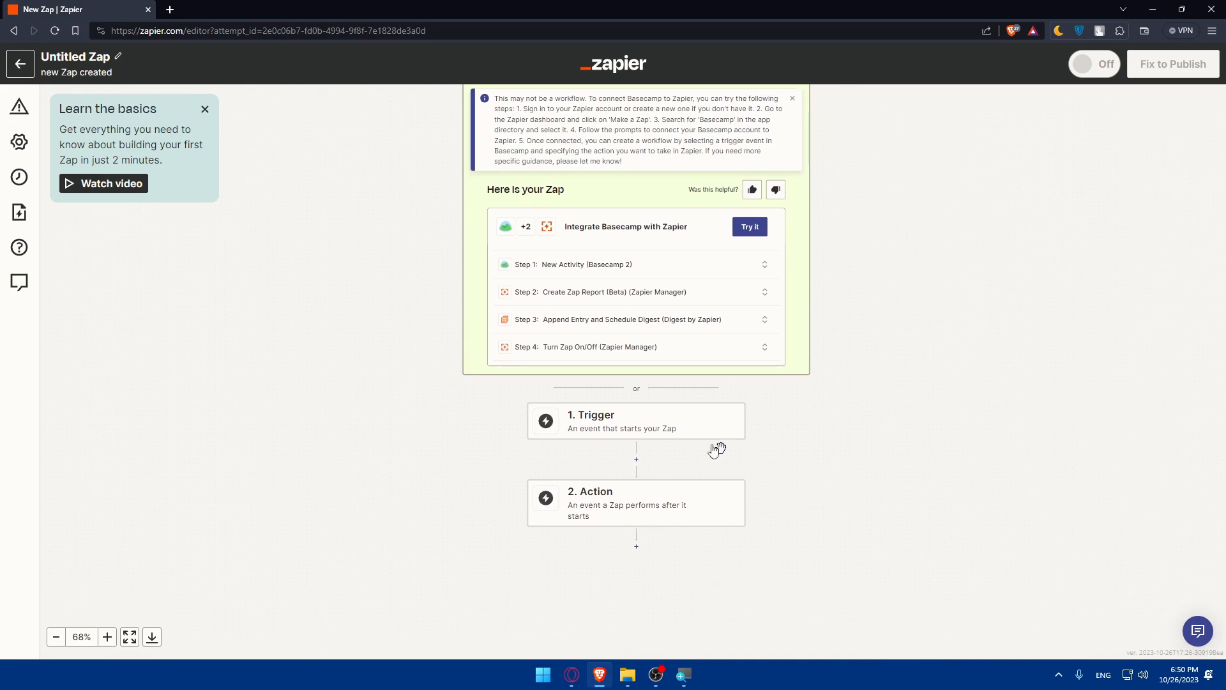
Set the trigger app to Gmail with the New Email event.
left_click(631, 424)
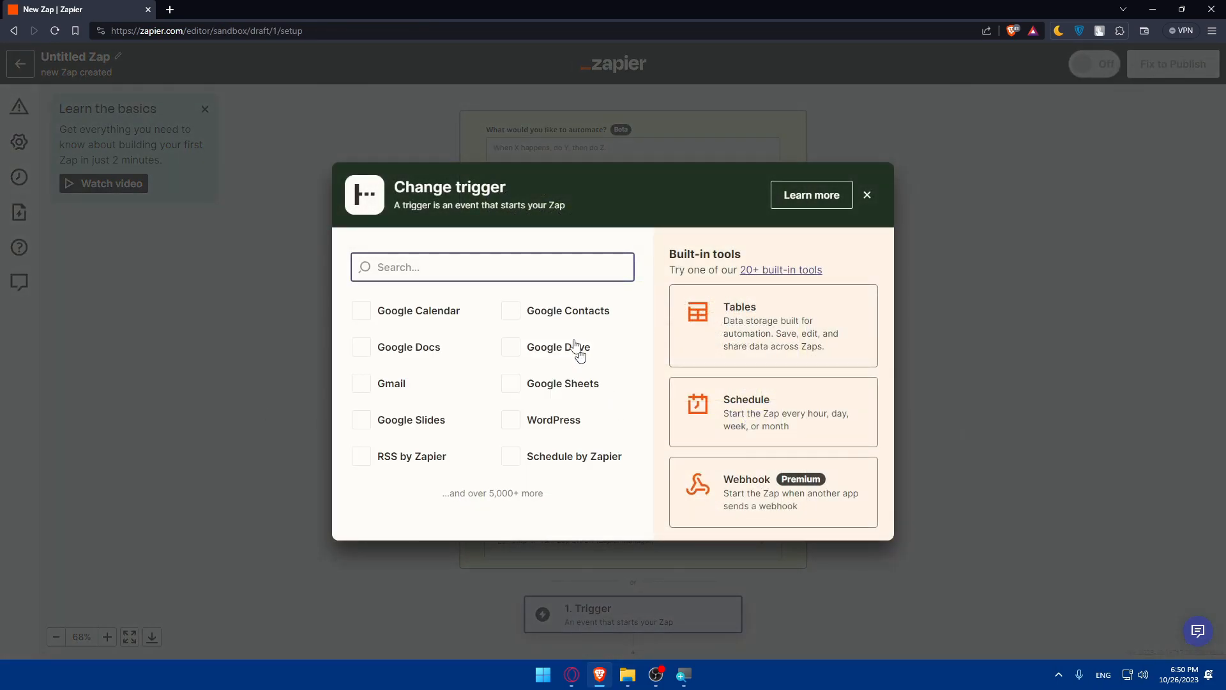
type("basecamp")
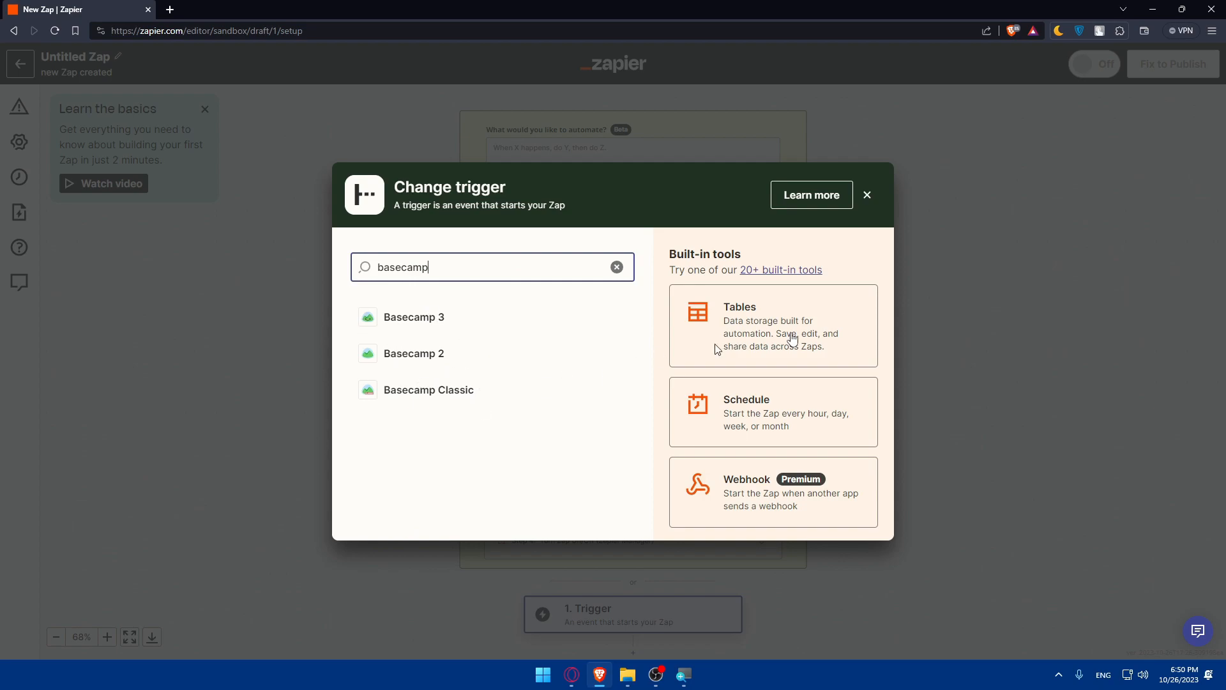
left_click(1028, 329)
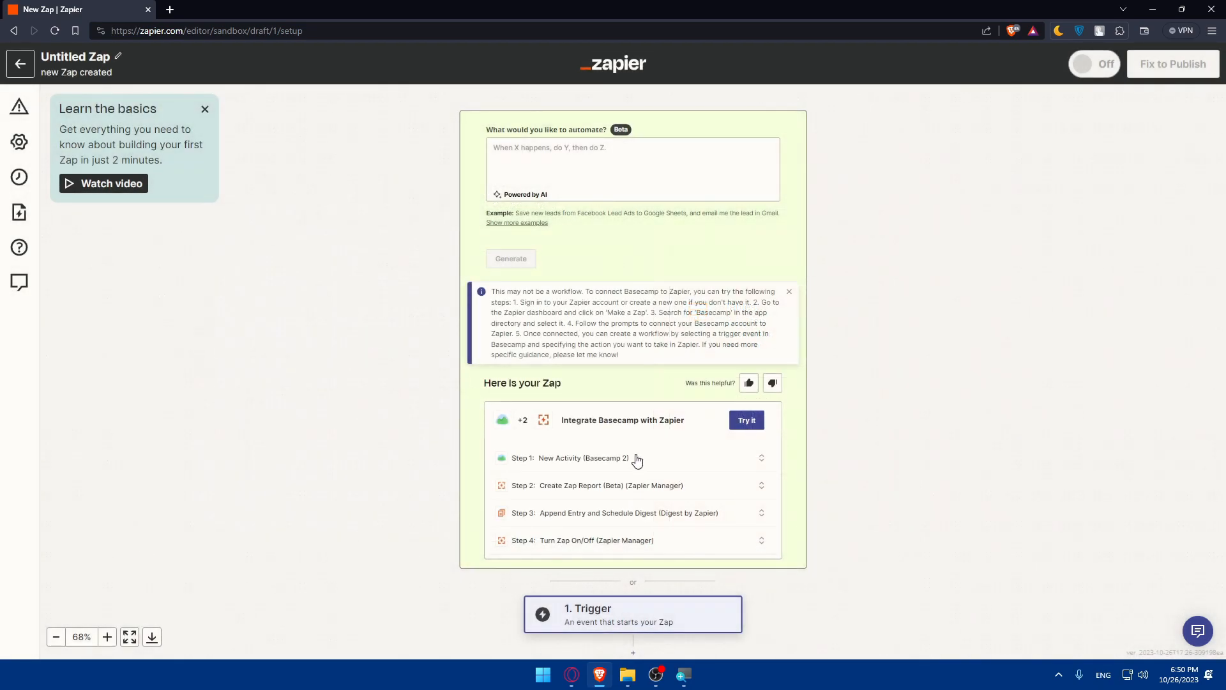
left_click(639, 625)
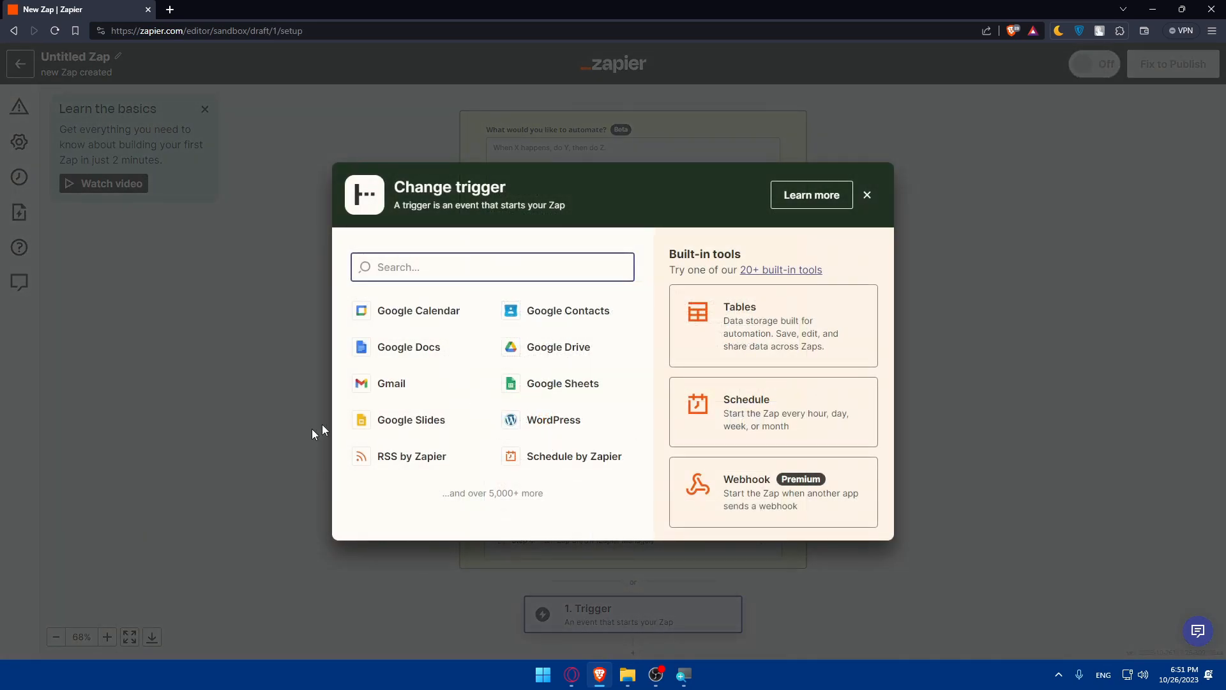
left_click(398, 385)
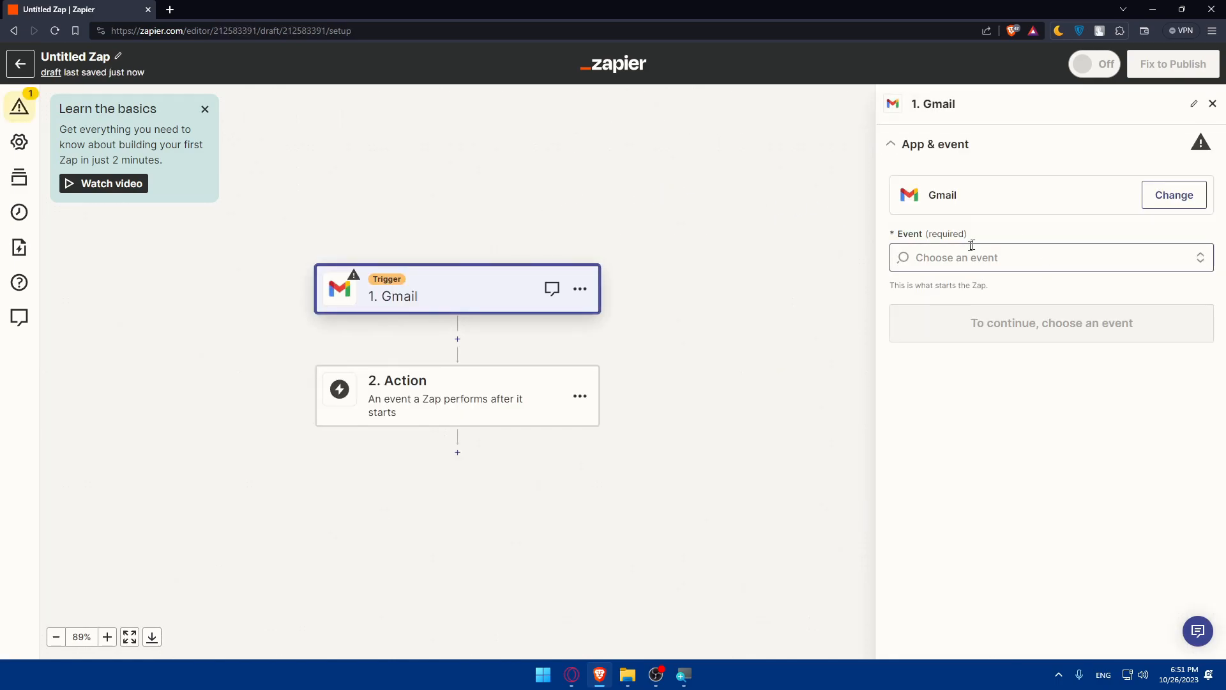
left_click(958, 339)
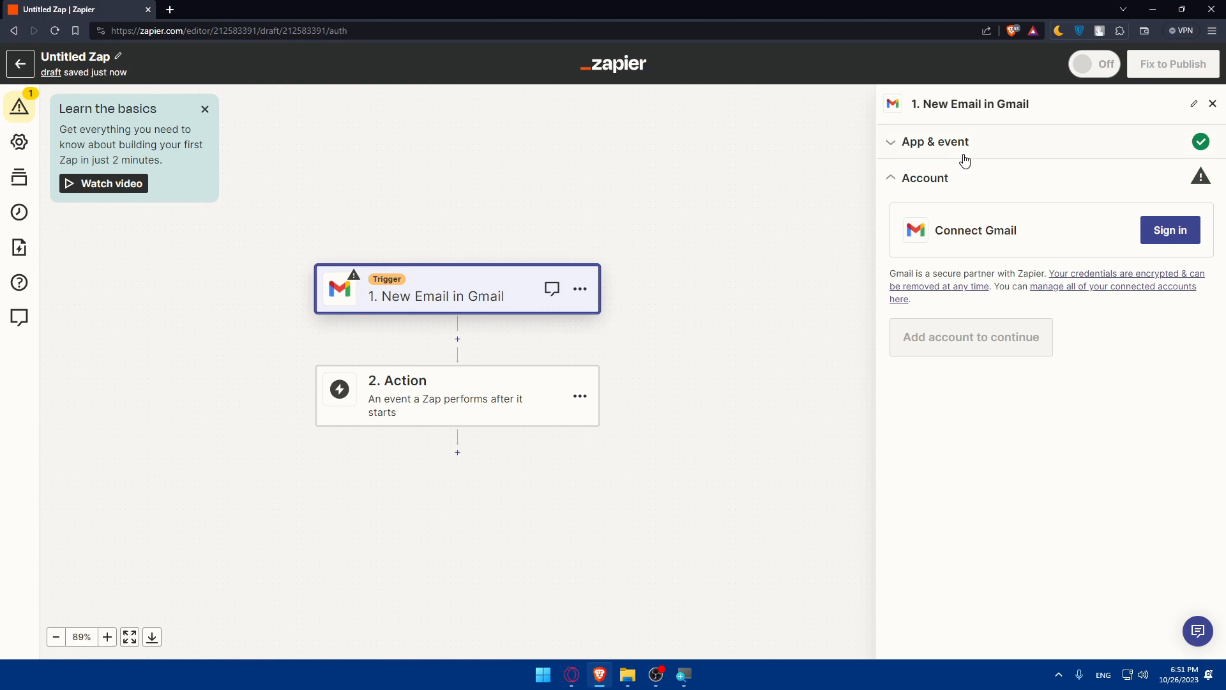
Replace the trigger with Basecamp 3's New Account event, then open step 2's action app chooser.
left_click(895, 143)
left_click(1175, 196)
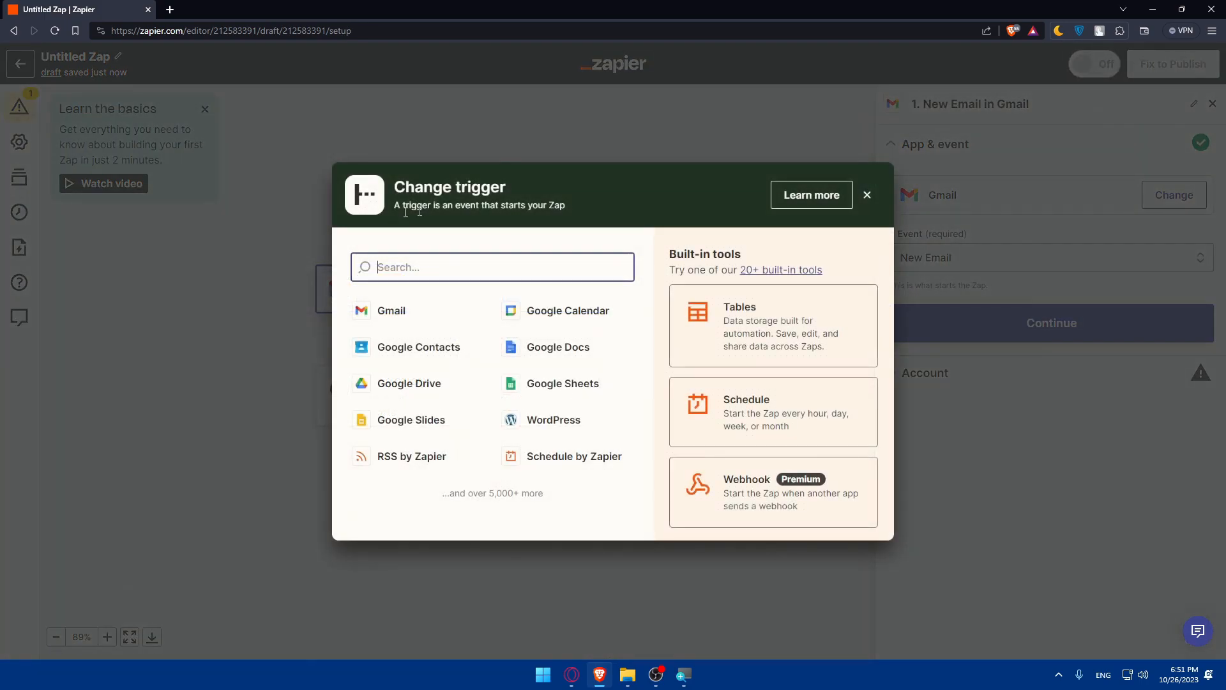
type("basecamp")
left_click(391, 318)
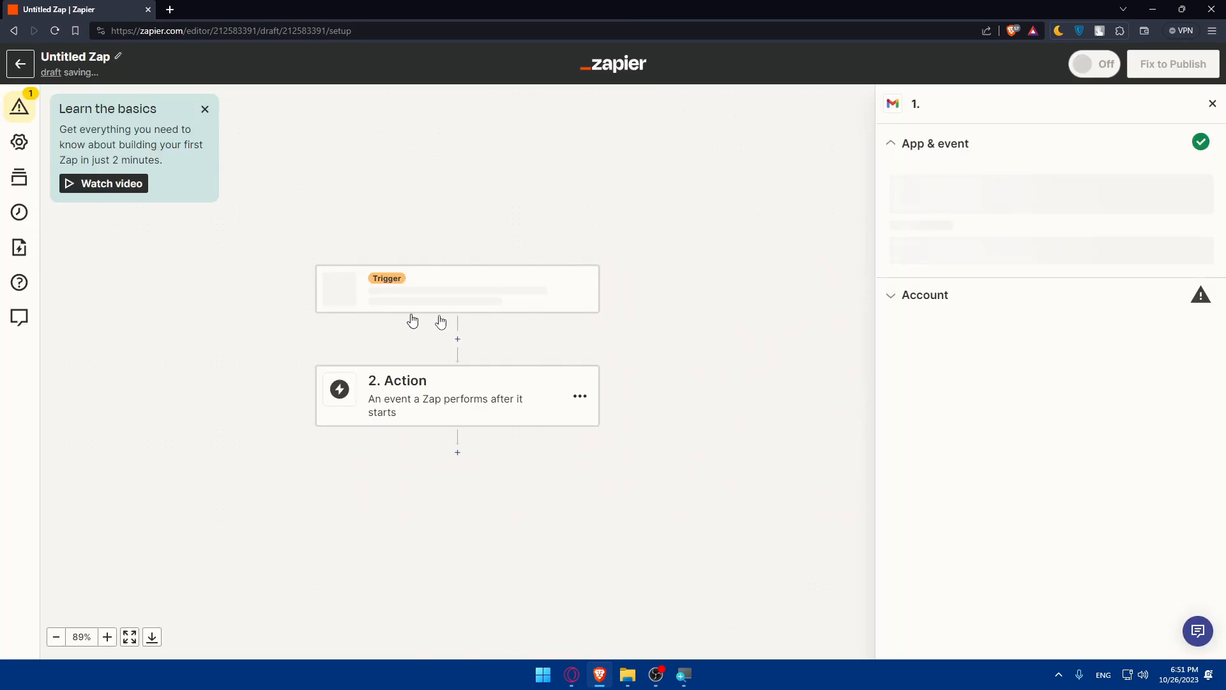
left_click(945, 257)
left_click(969, 303)
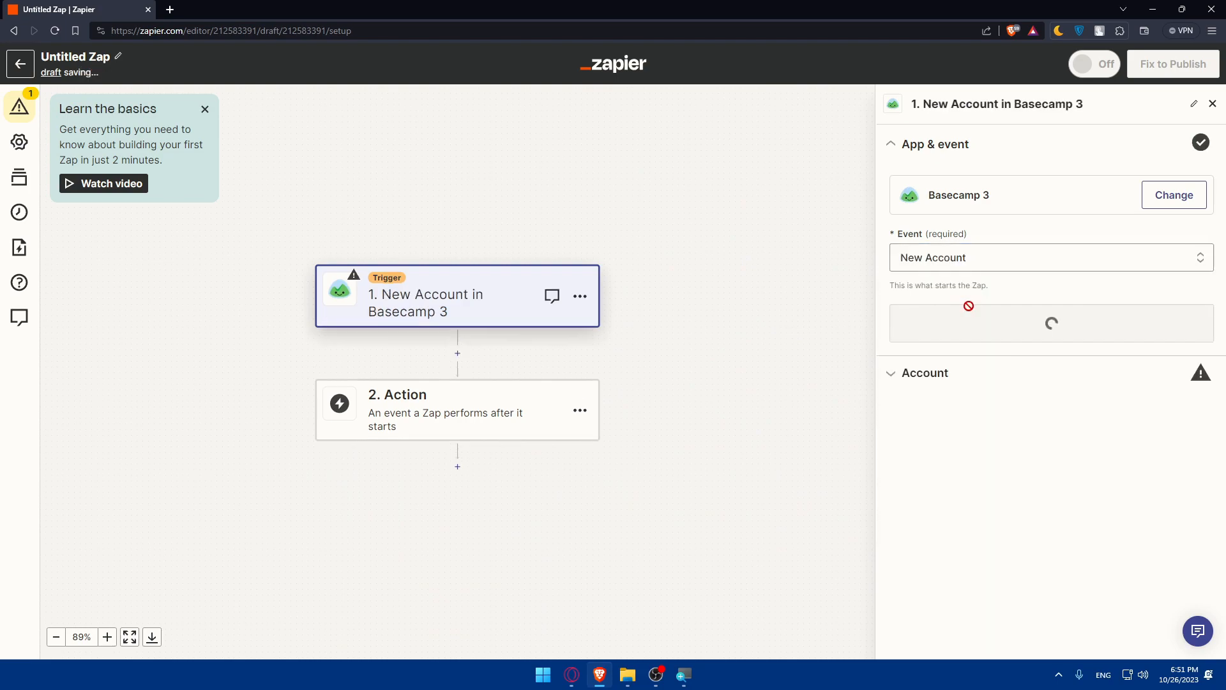
left_click(966, 371)
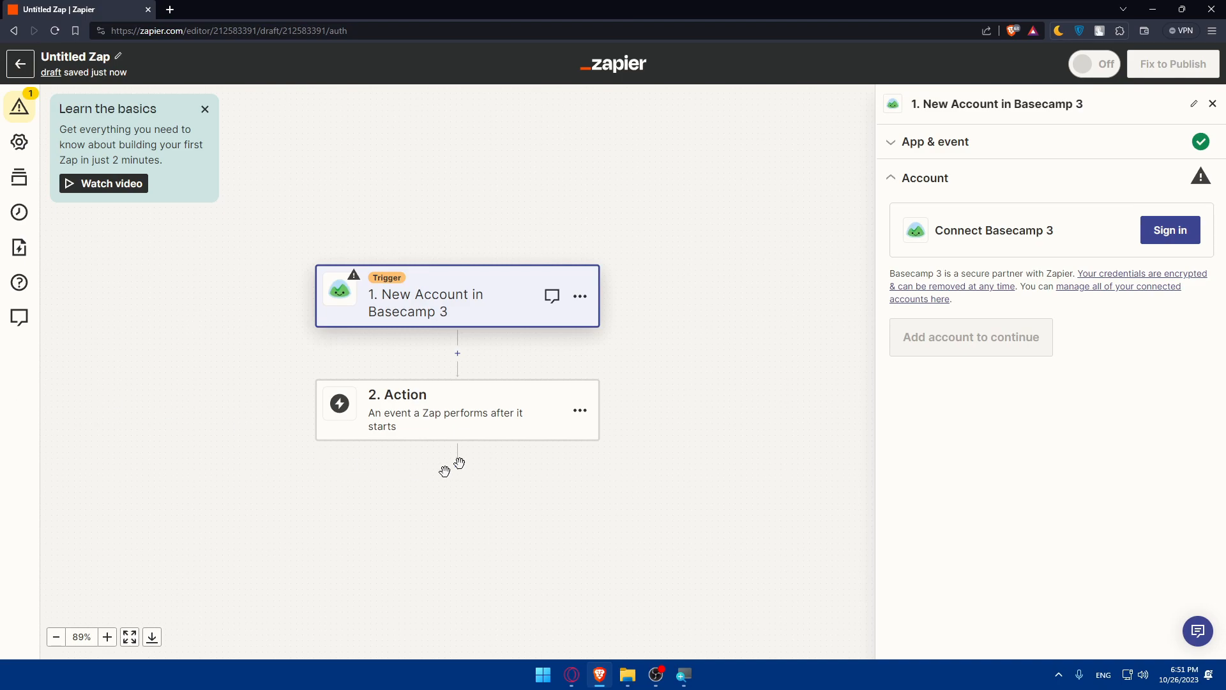
left_click(505, 400)
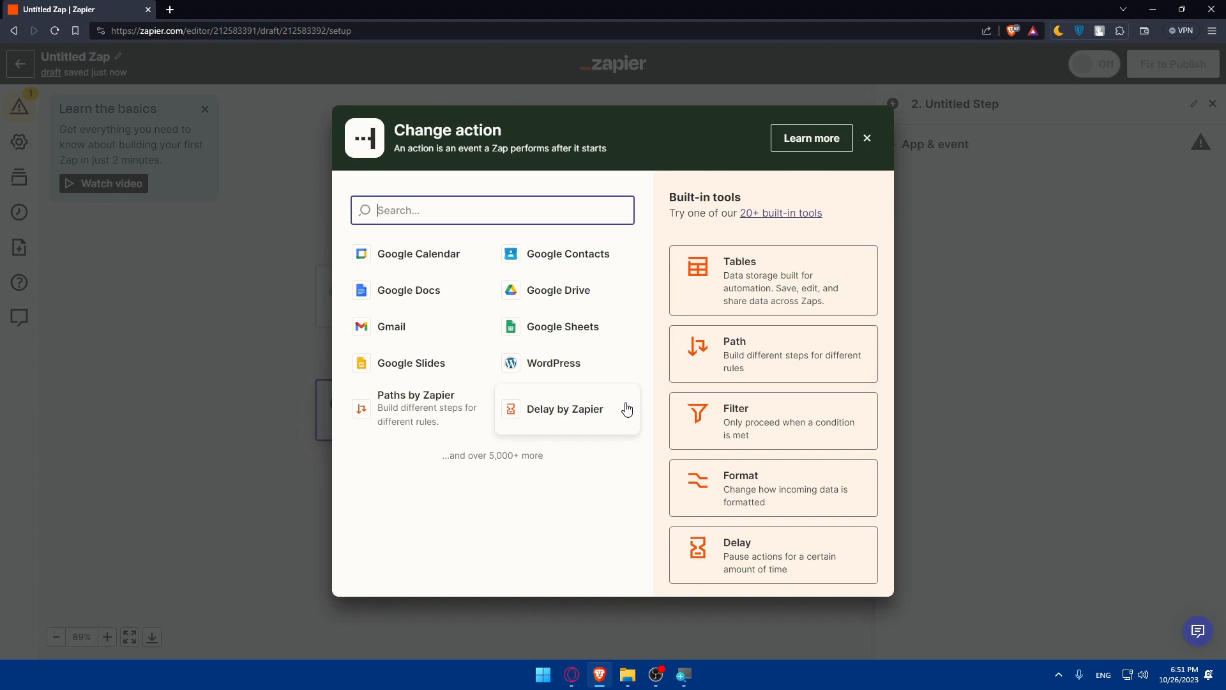
Search 'zapier' and choose Code by Zapier as the action app.
type("--")
key("BackSpace")
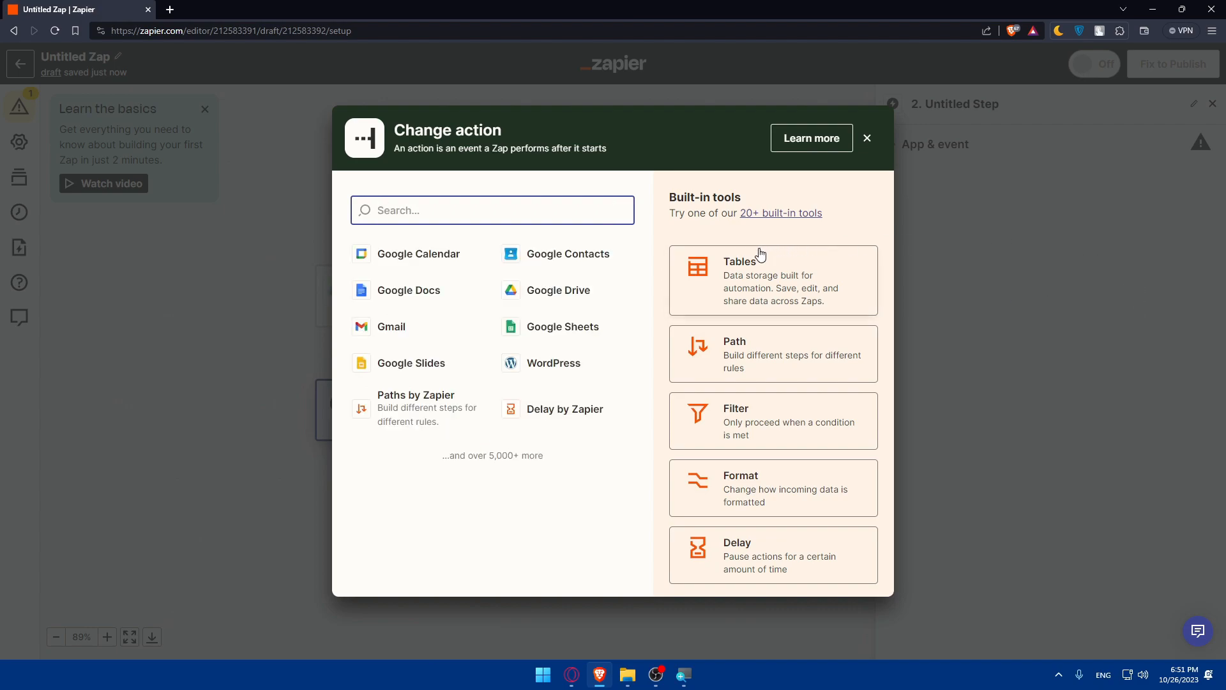
type("zapuie")
key("BackSpace")
key("BackSpace")
key("BackSpace")
type("ier")
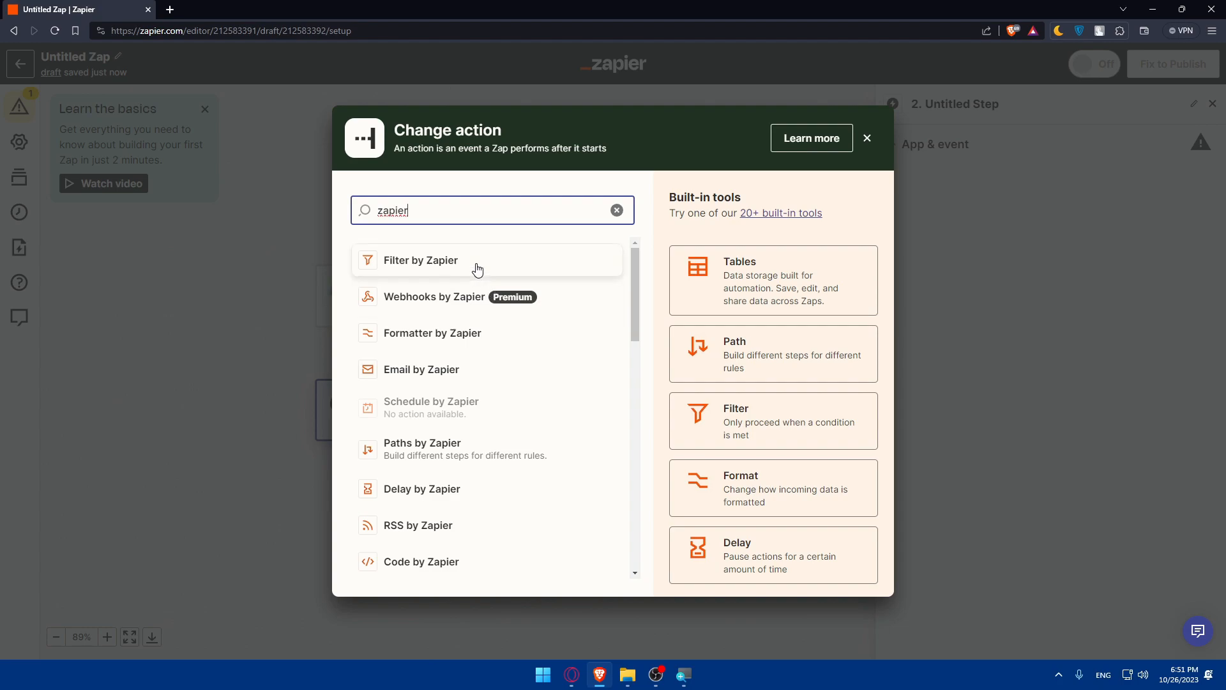
scroll(499, 373, "down", 3)
scroll(501, 383, "up", 2)
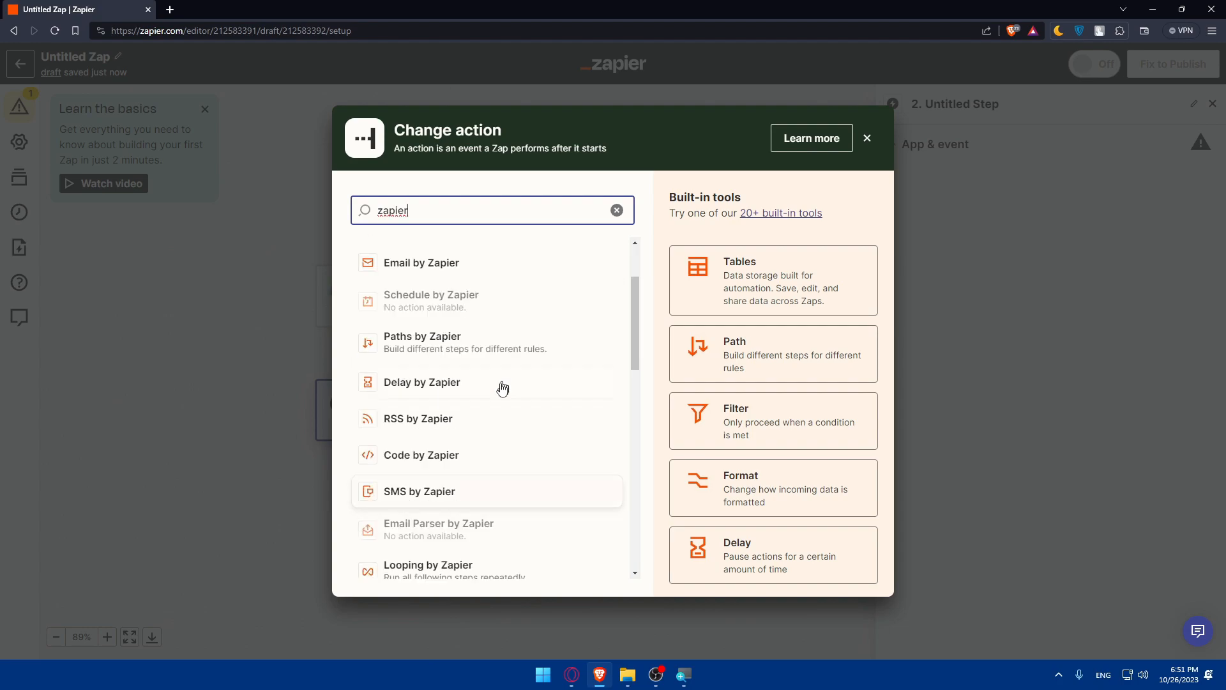
left_click(456, 456)
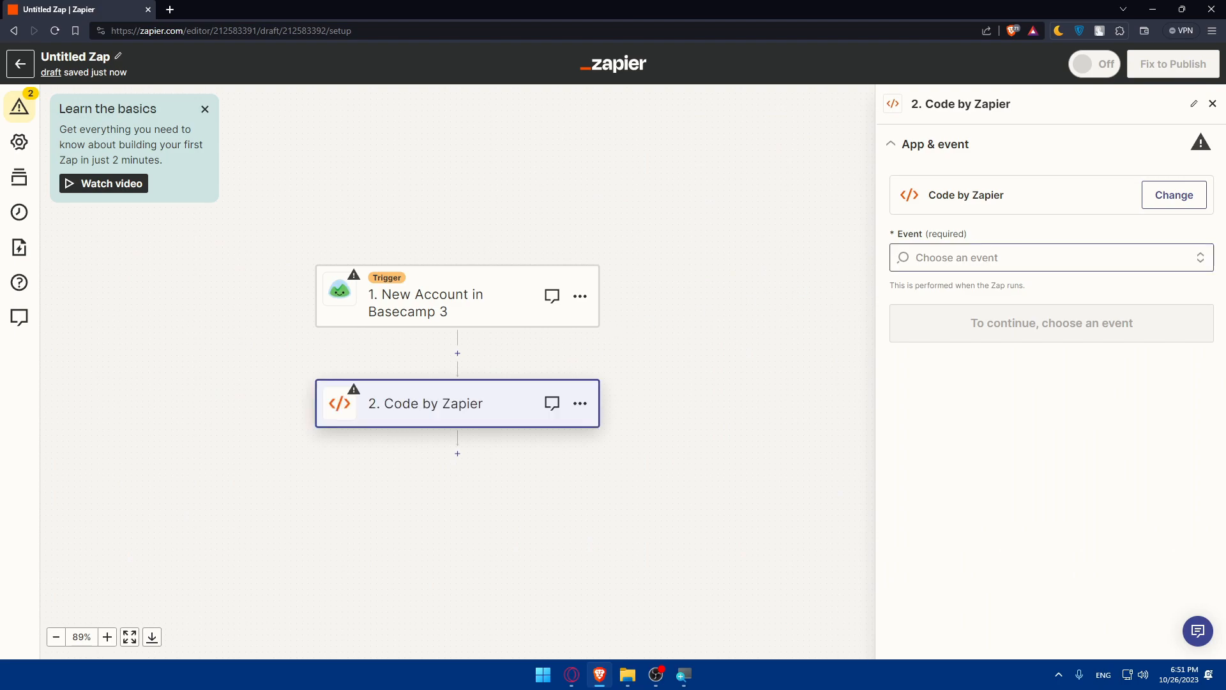
Set the action event to Run Javascript and continue to its code settings.
left_click(987, 256)
left_click(983, 323)
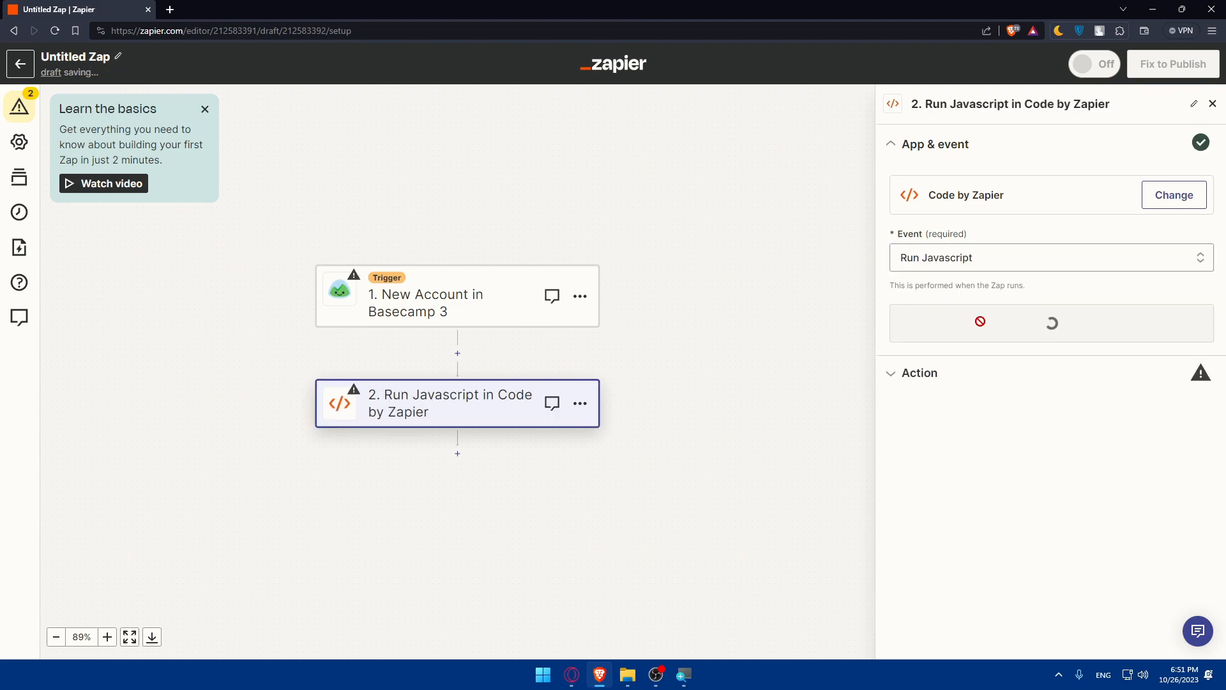
left_click(1005, 340)
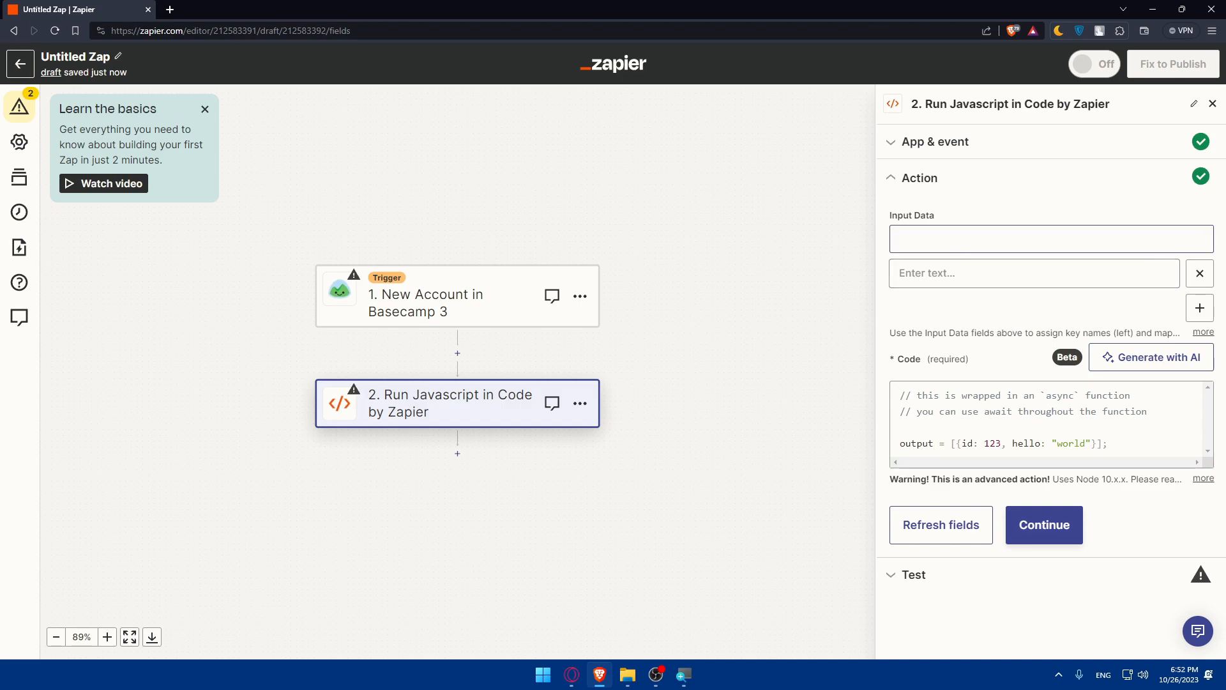
Select the sample code, advance to the Test stage, then return to the Zaps list.
left_click_drag(1021, 431, 998, 397)
left_click(1047, 427)
left_click_drag(1116, 446, 901, 393)
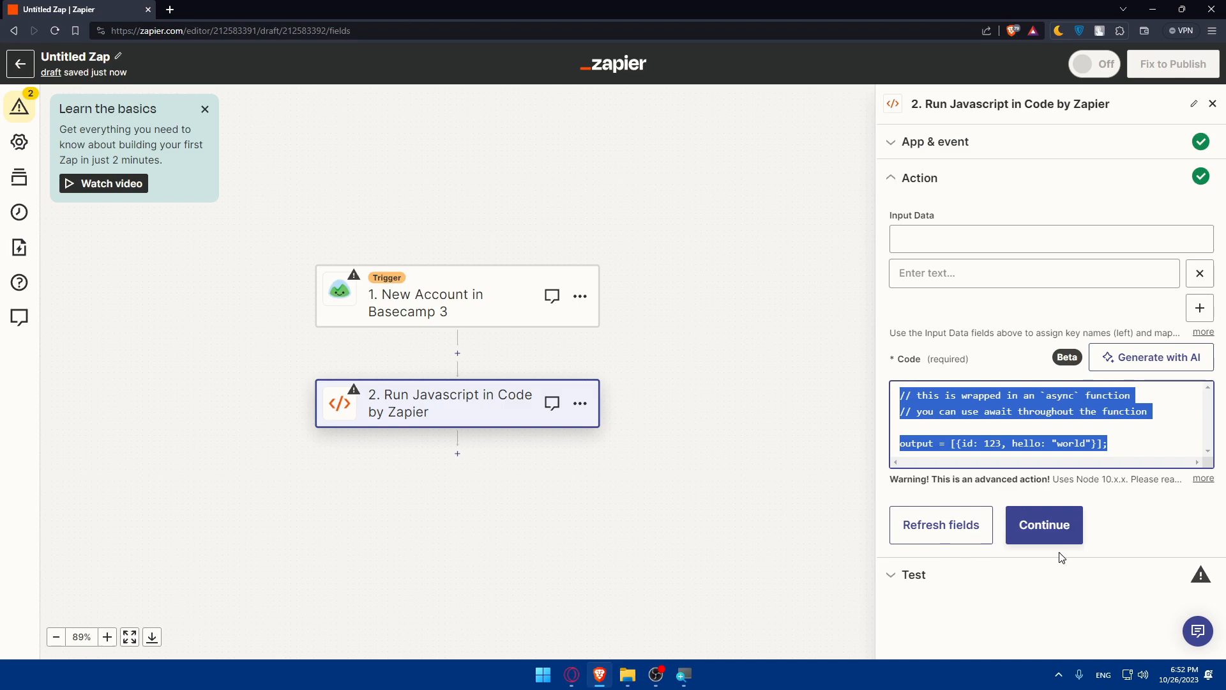
left_click(904, 578)
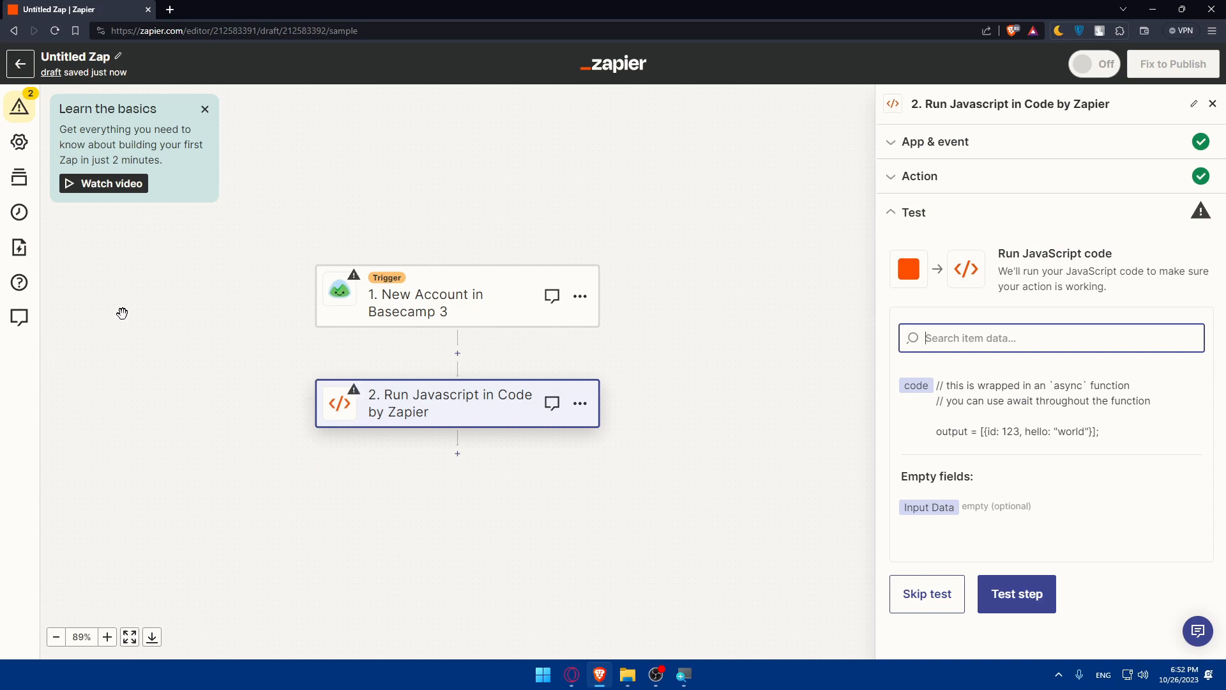
left_click(19, 63)
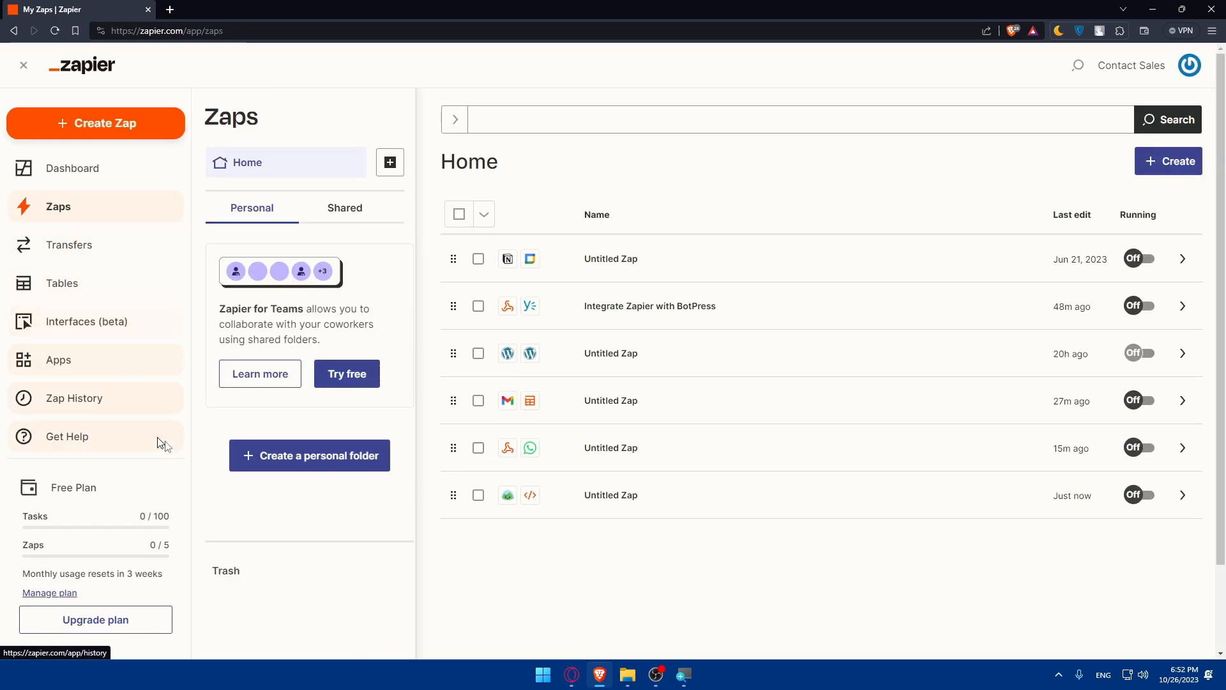
left_click(90, 623)
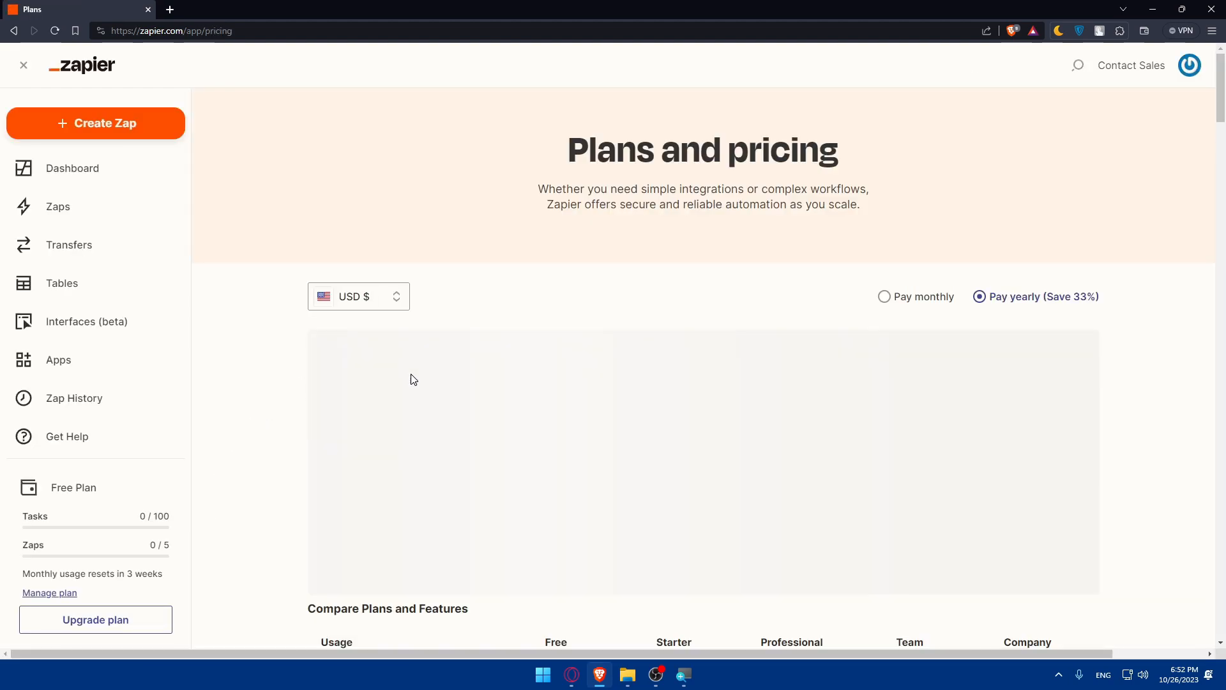
scroll(411, 378, "down", 3)
mouse_move(375, 415)
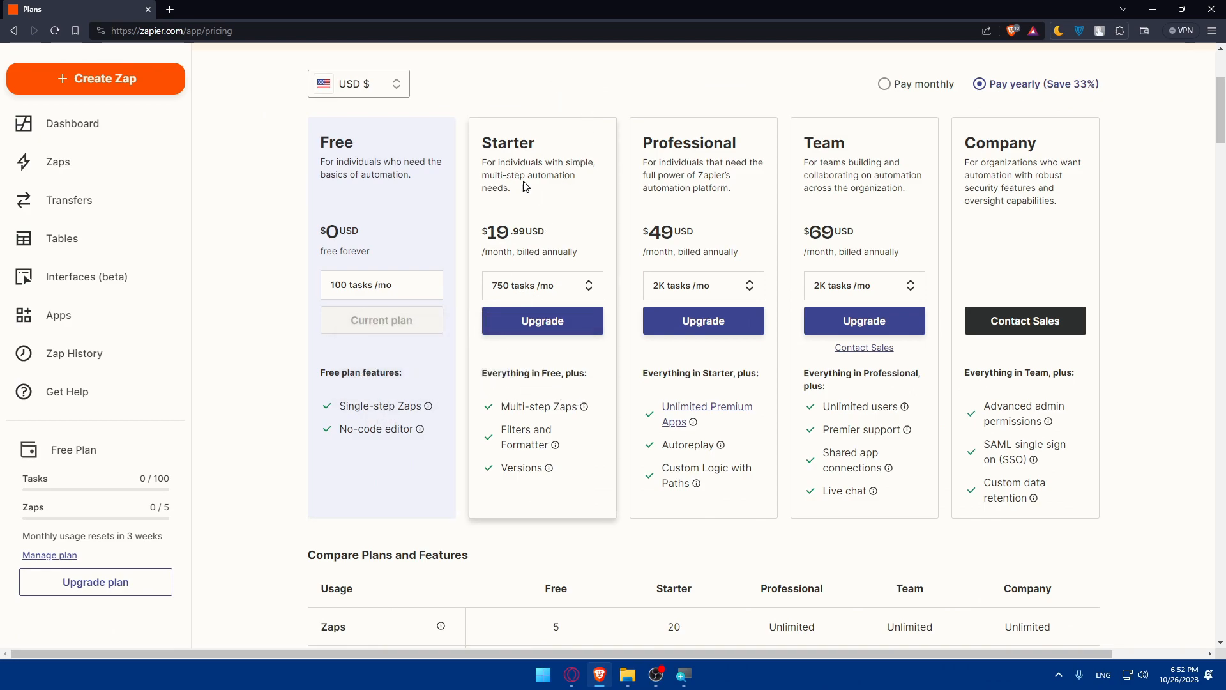
key("alt+Left")
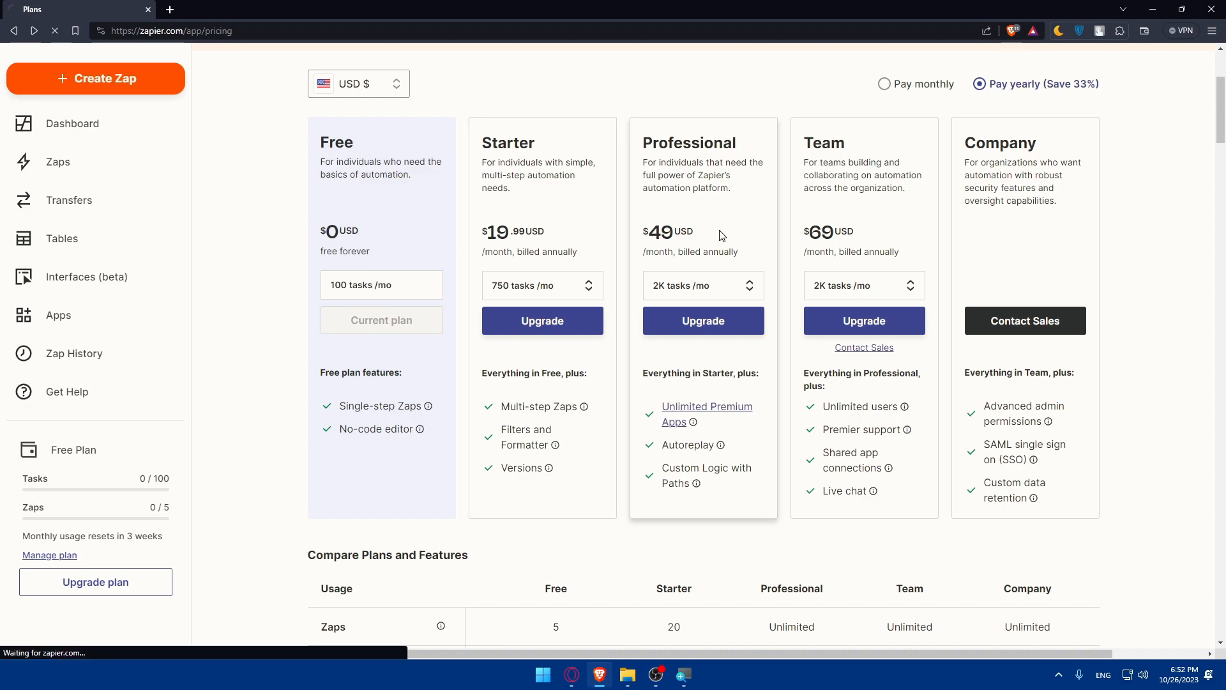